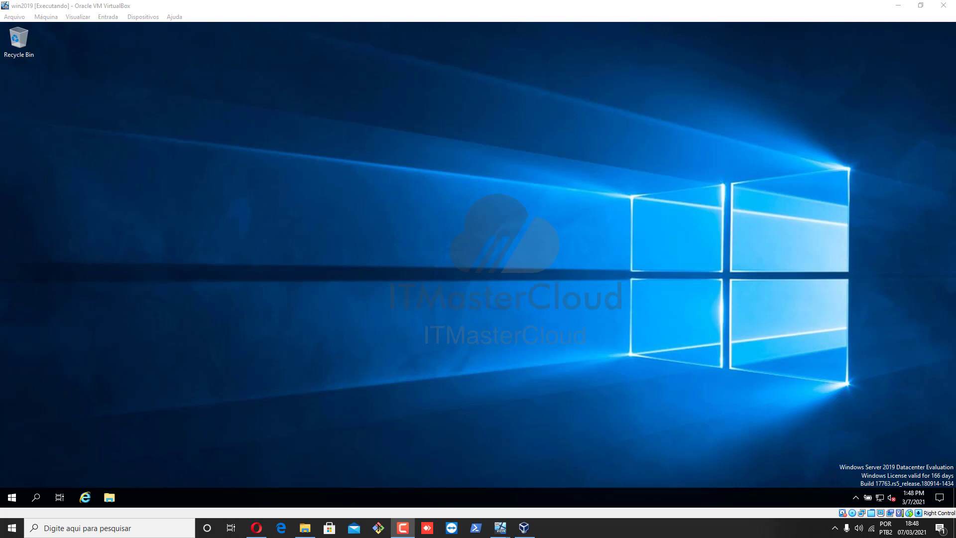
On win2019, launch Active Directory Users and Computers via a Start search for 'active' and expand itmastercloud.local
{"action": "left_click", "coordinate": [13, 497]}
{"action": "left_click", "coordinate": [13, 497]}
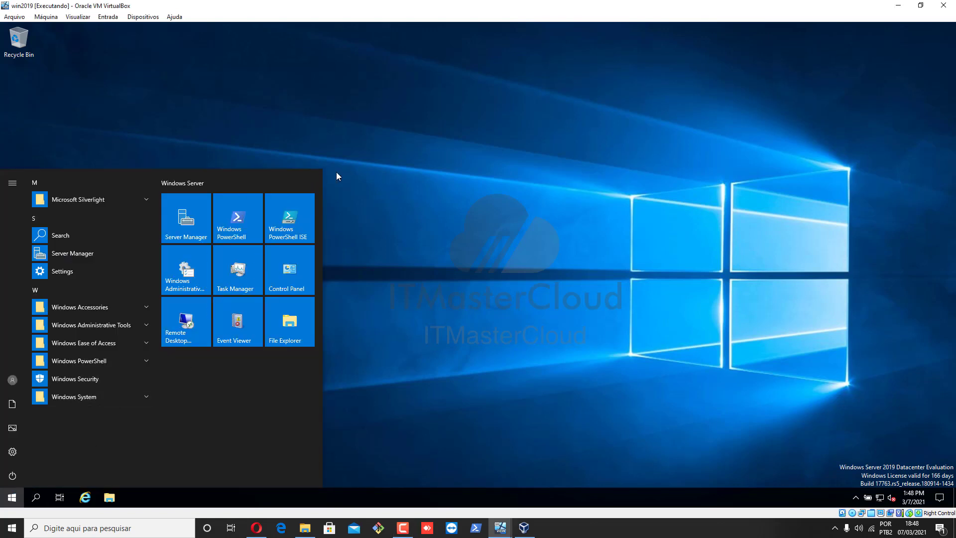
{"action": "type", "text": "active"}
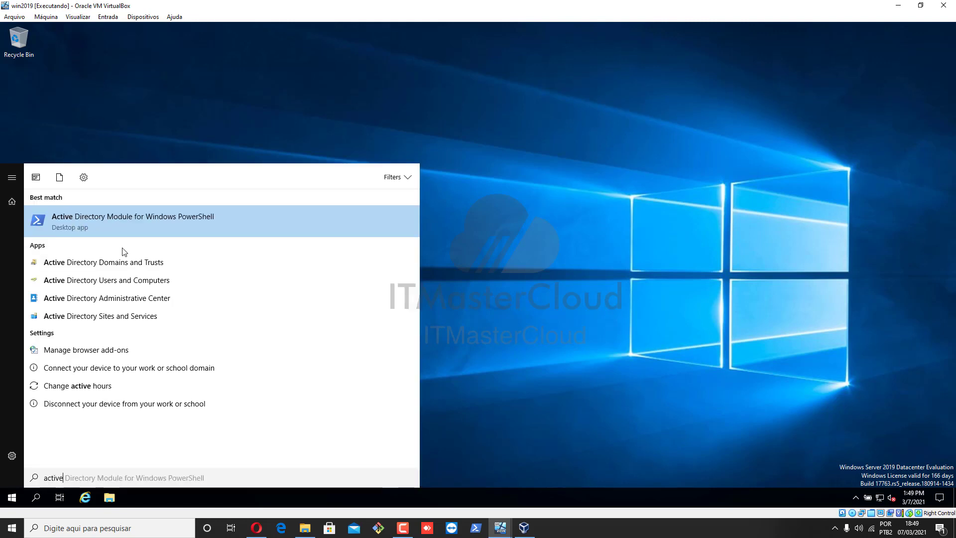
{"action": "left_click", "coordinate": [109, 283]}
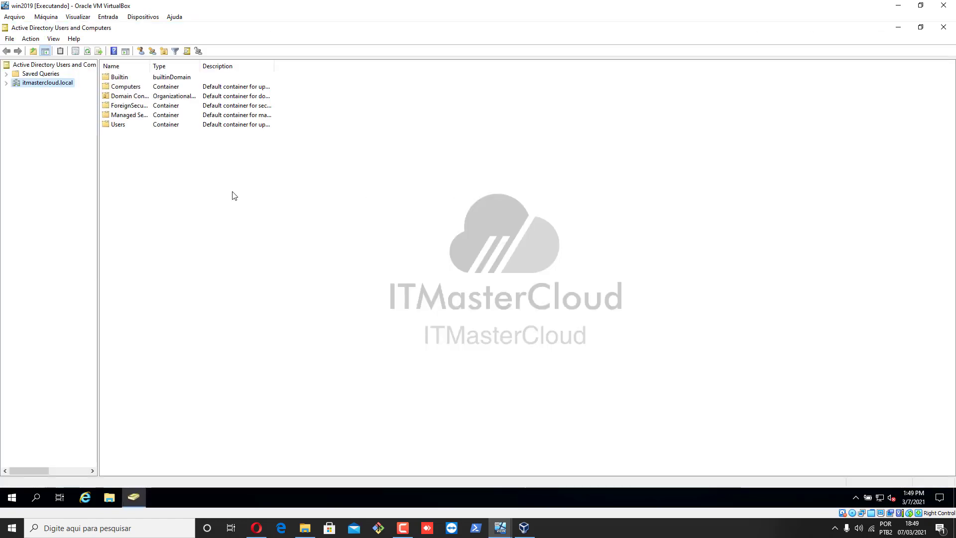
{"action": "left_click", "coordinate": [7, 83]}
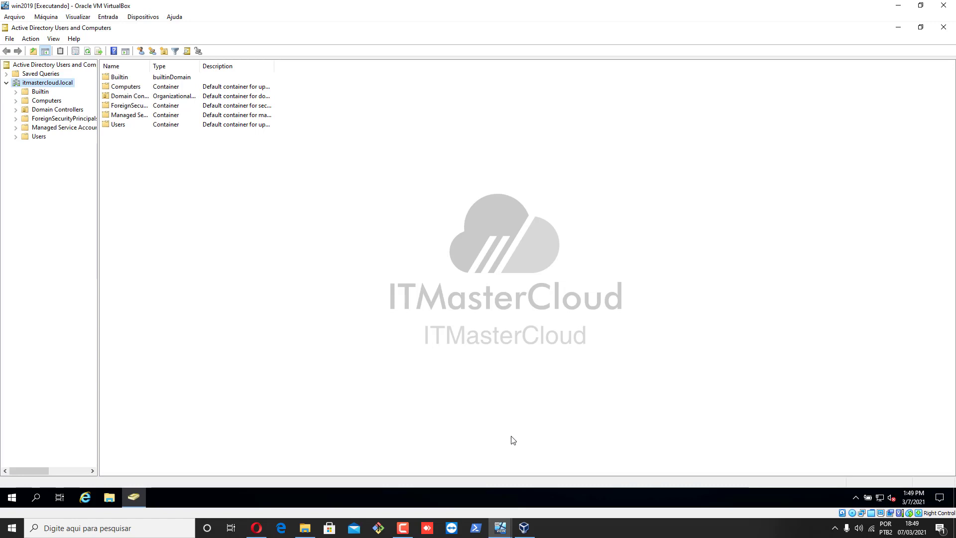
{"action": "left_click", "coordinate": [524, 528]}
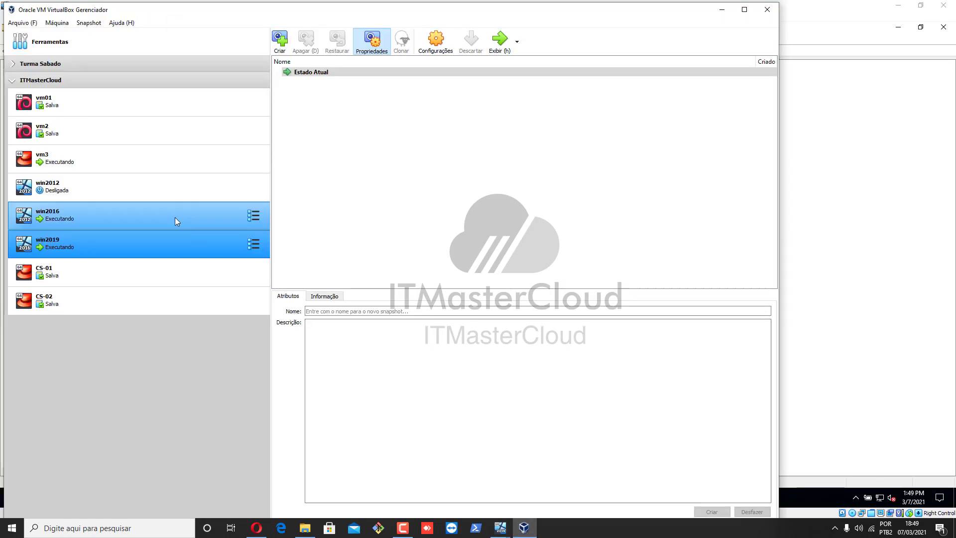
Show the win2016 VM and open This PC's Properties to view its WORKGROUP system page
{"action": "left_click", "coordinate": [71, 221]}
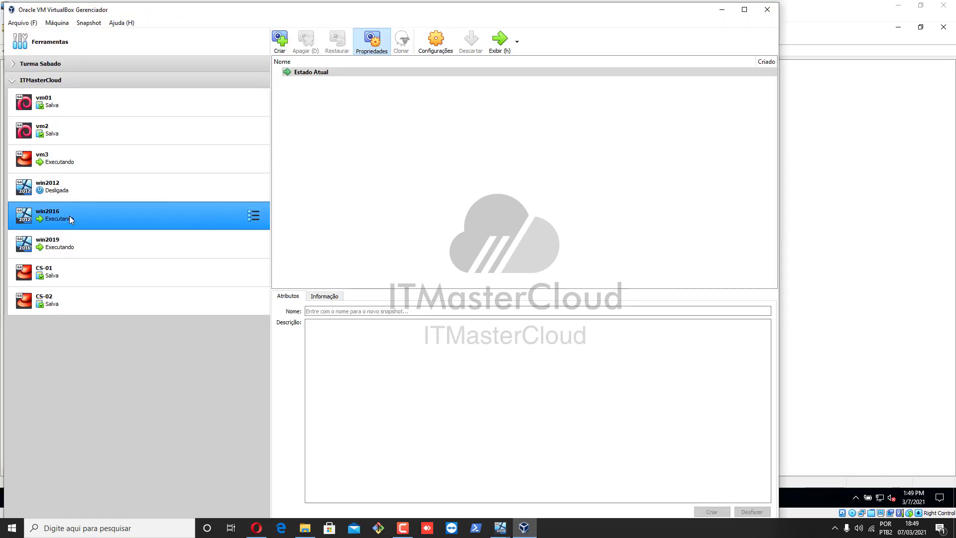
{"action": "left_click", "coordinate": [500, 38]}
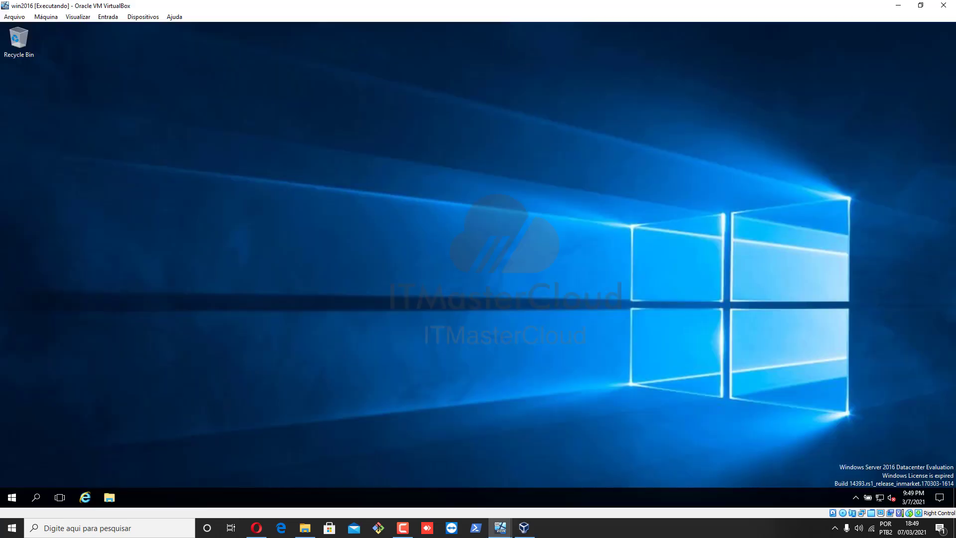
{"action": "left_click", "coordinate": [109, 497]}
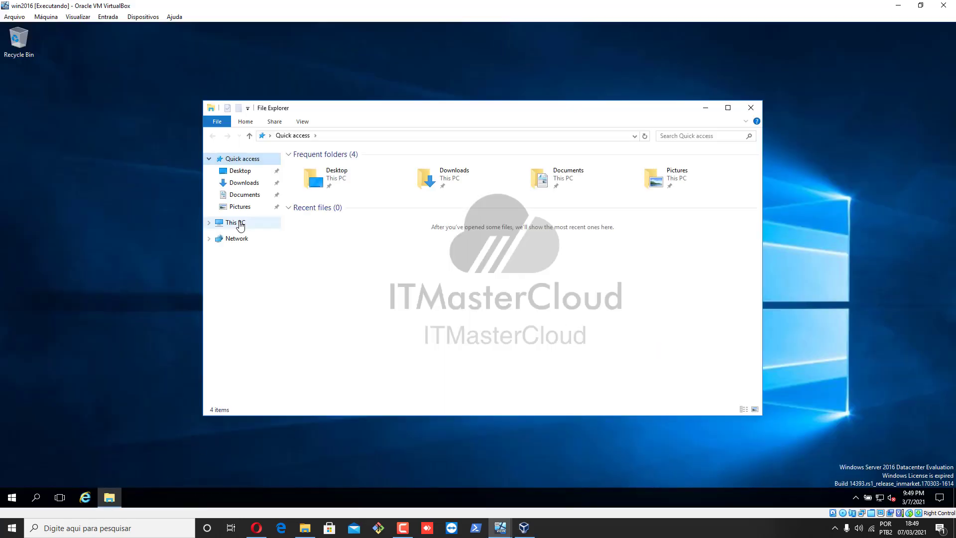
{"action": "right_click", "coordinate": [239, 222]}
{"action": "left_click", "coordinate": [299, 354]}
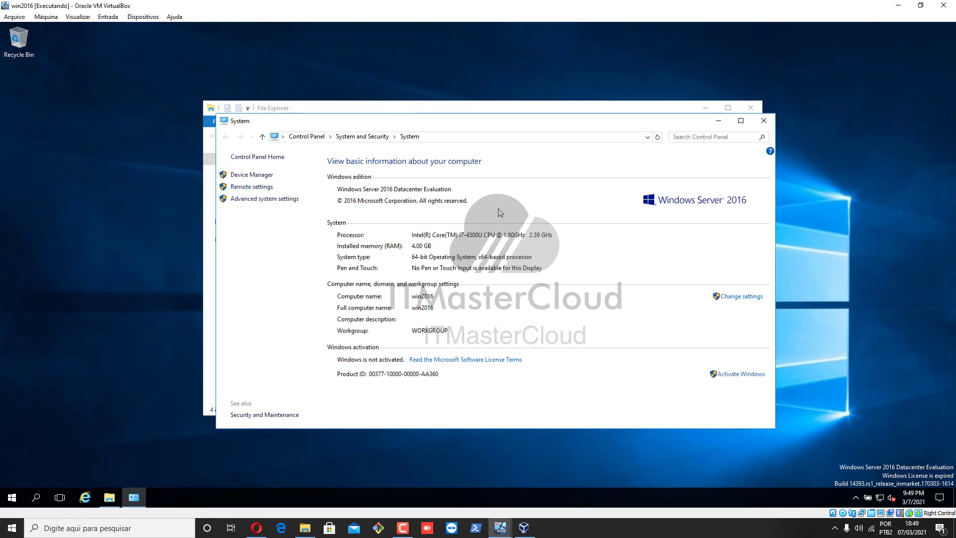
Switch win2016 from WORKGROUP to domain itmastercloud.local, fixing the .com typo and retrying after the error
{"action": "left_click", "coordinate": [737, 296]}
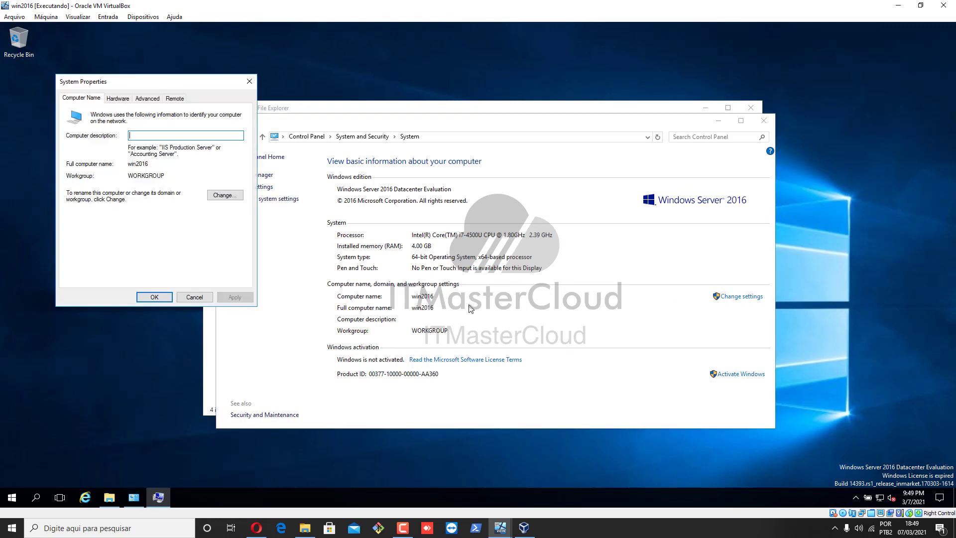
{"action": "left_click", "coordinate": [225, 194]}
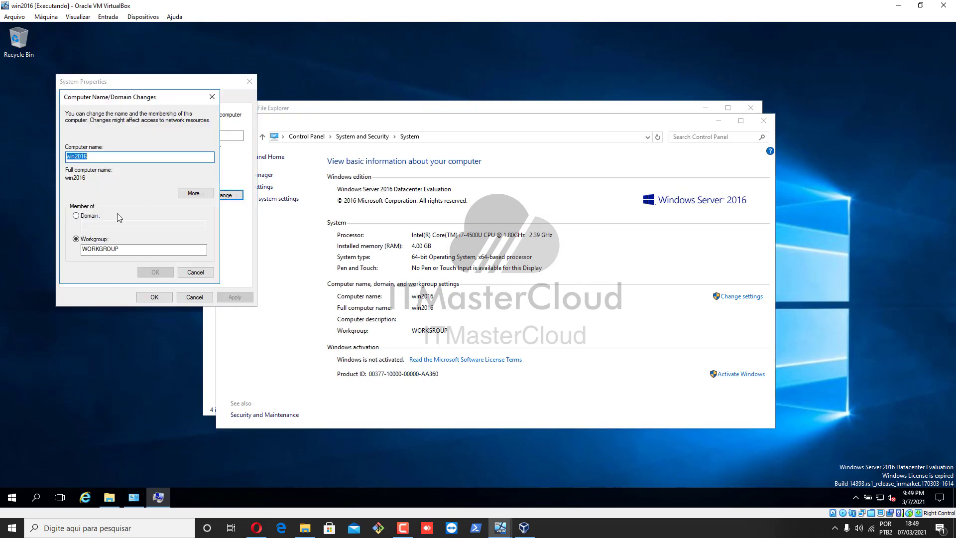
{"action": "left_click", "coordinate": [76, 215]}
{"action": "type", "text": "itmaster"}
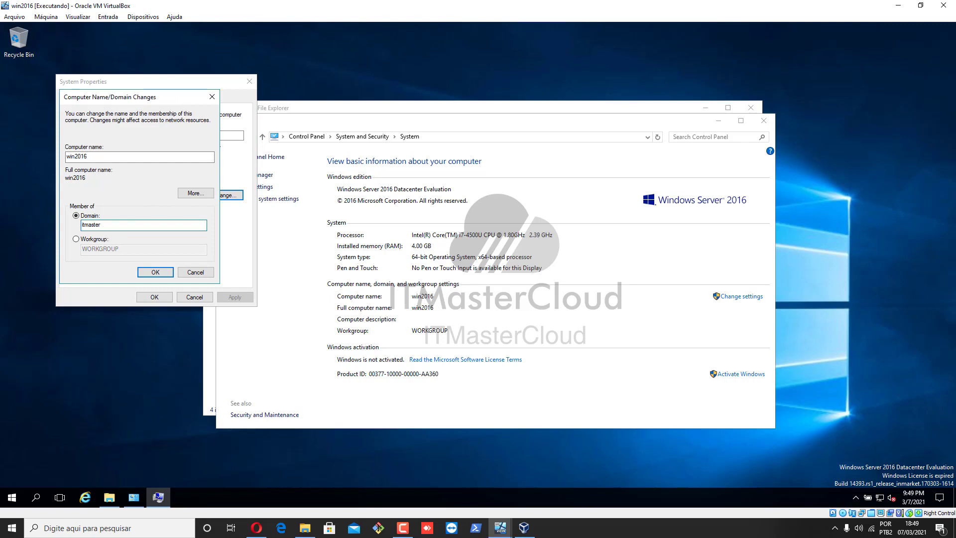
{"action": "type", "text": "cloud.local"}
{"action": "left_click", "coordinate": [155, 272]}
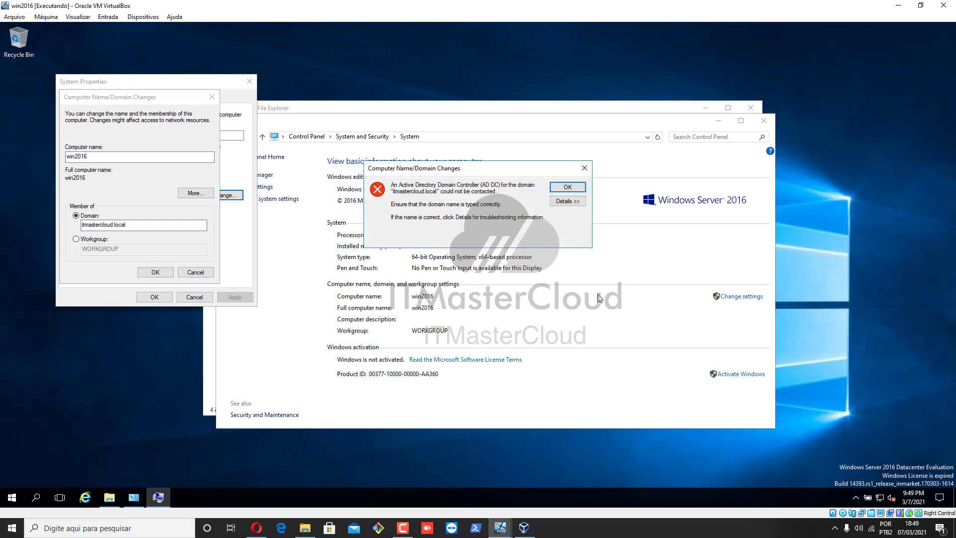
{"action": "left_click", "coordinate": [570, 188]}
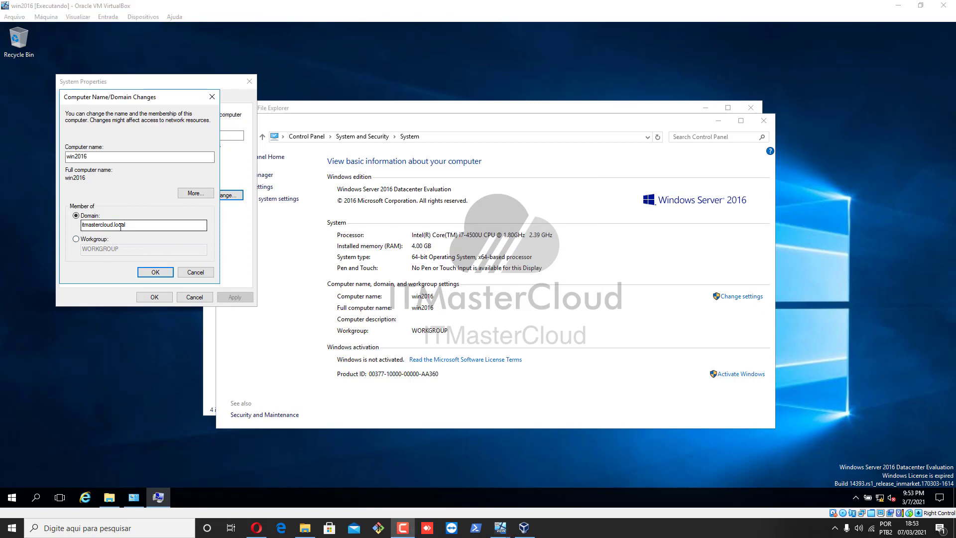
{"action": "left_click", "coordinate": [155, 272]}
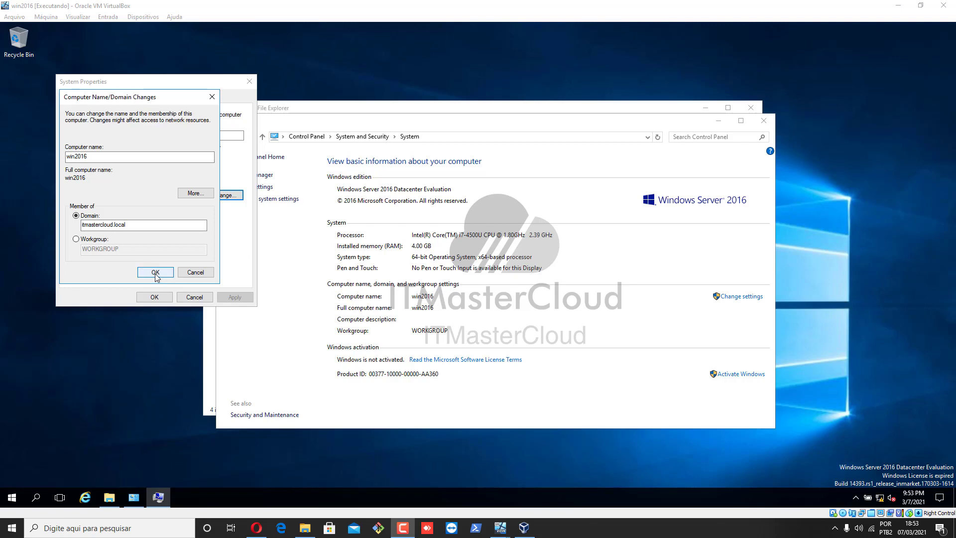
{"action": "left_click", "coordinate": [155, 273]}
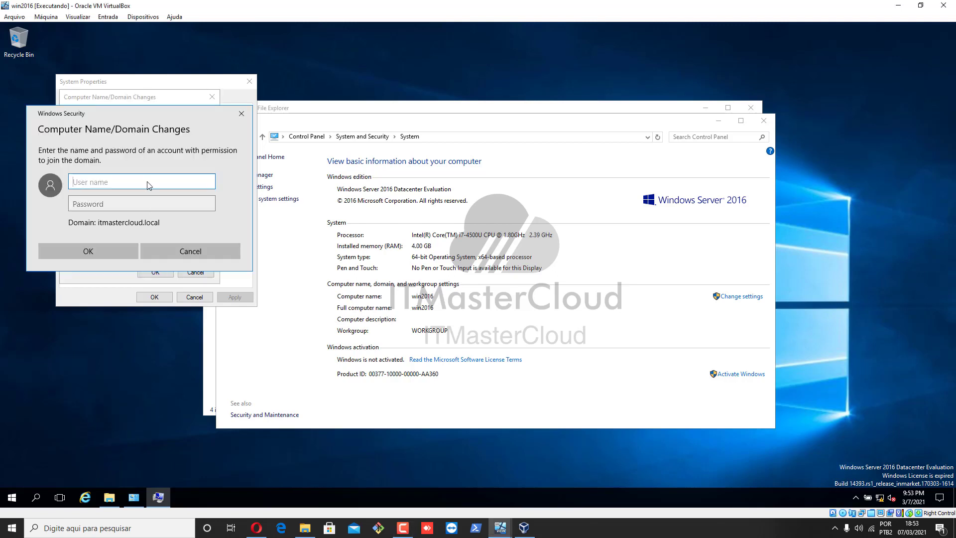
Authenticate the domain join with the Administrator account and its password
{"action": "type", "text": "Admnistra"}
{"action": "key", "text": "BackSpace"}
{"action": "key", "text": "BackSpace"}
{"action": "key", "text": "BackSpace"}
{"action": "key", "text": "BackSpace"}
{"action": "key", "text": "BackSpace"}
{"action": "key", "text": "BackSpace"}
{"action": "key", "text": "BackSpace"}
{"action": "key", "text": "BackSpace"}
{"action": "key", "text": "BackSpace"}
{"action": "type", "text": "Administrator"}
{"action": "key", "text": "Tab"}
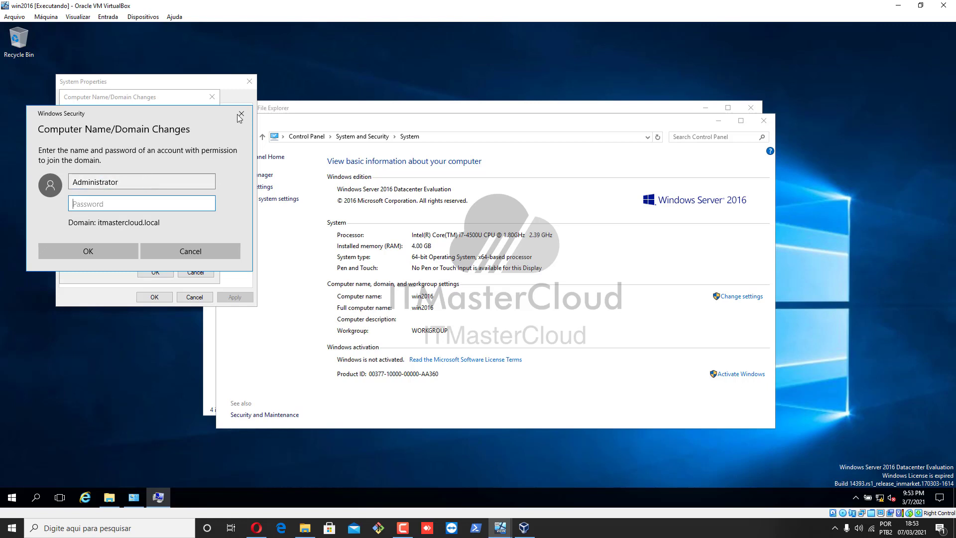
{"action": "type", "text": "********"}
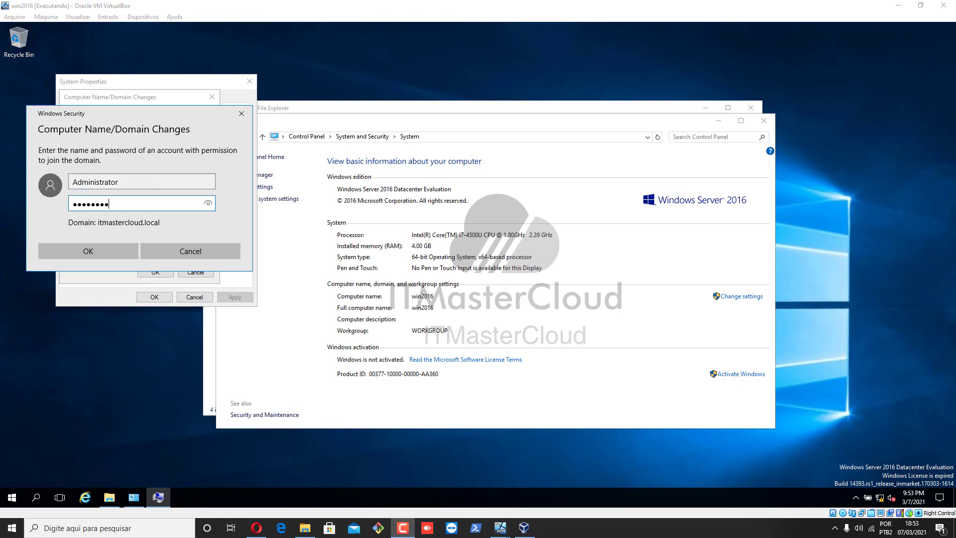
{"action": "key", "text": "Return"}
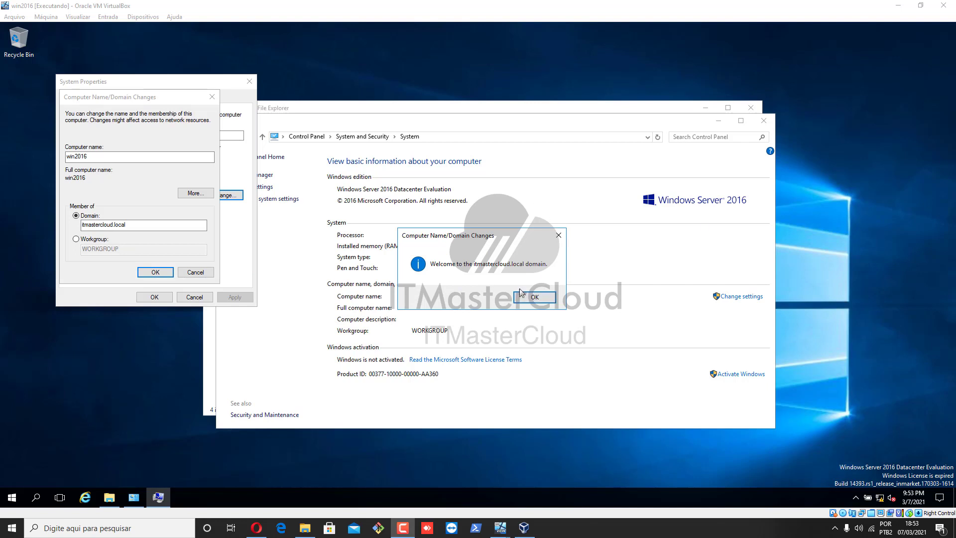
Acknowledge the welcome and restart notices, close System Properties and restart win2016
{"action": "left_click", "coordinate": [535, 298]}
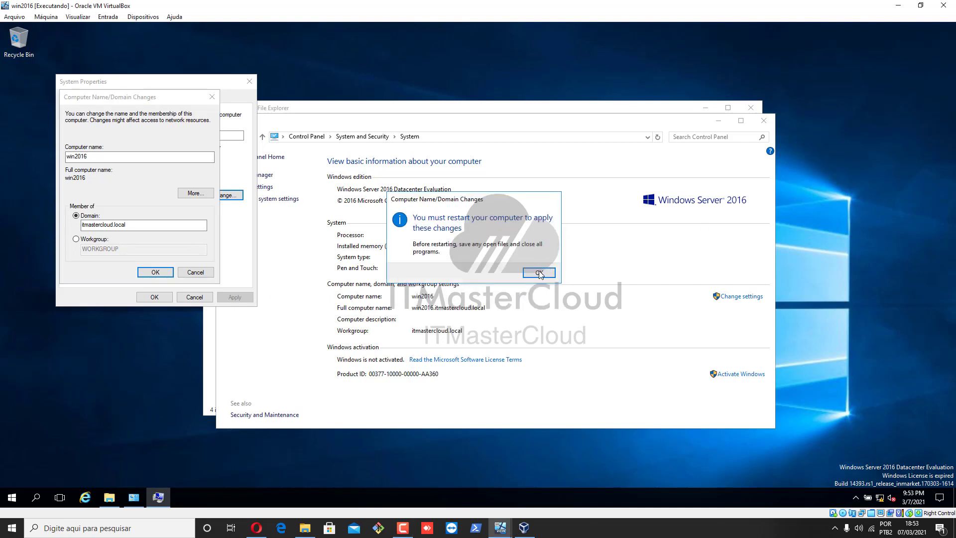
{"action": "left_click", "coordinate": [539, 273]}
{"action": "left_click", "coordinate": [154, 297]}
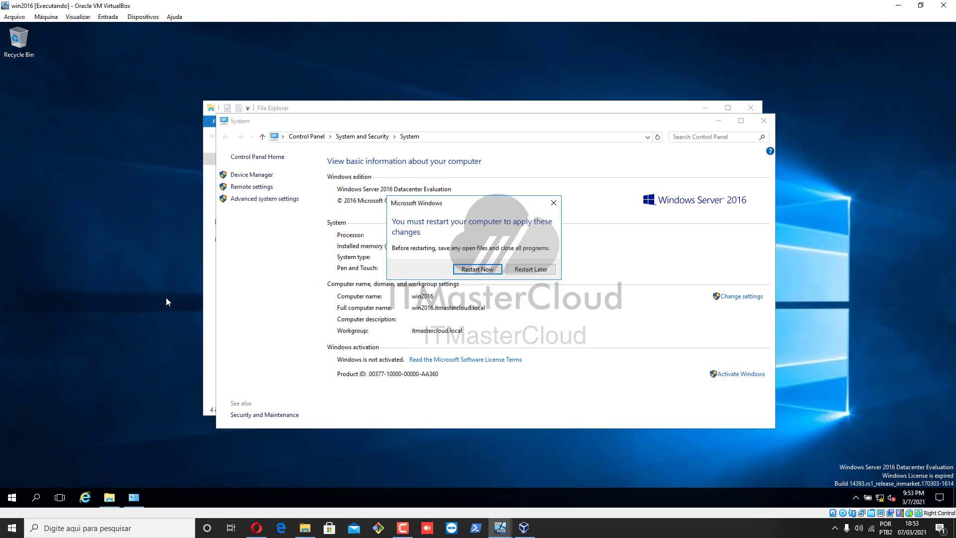
{"action": "left_click", "coordinate": [476, 272]}
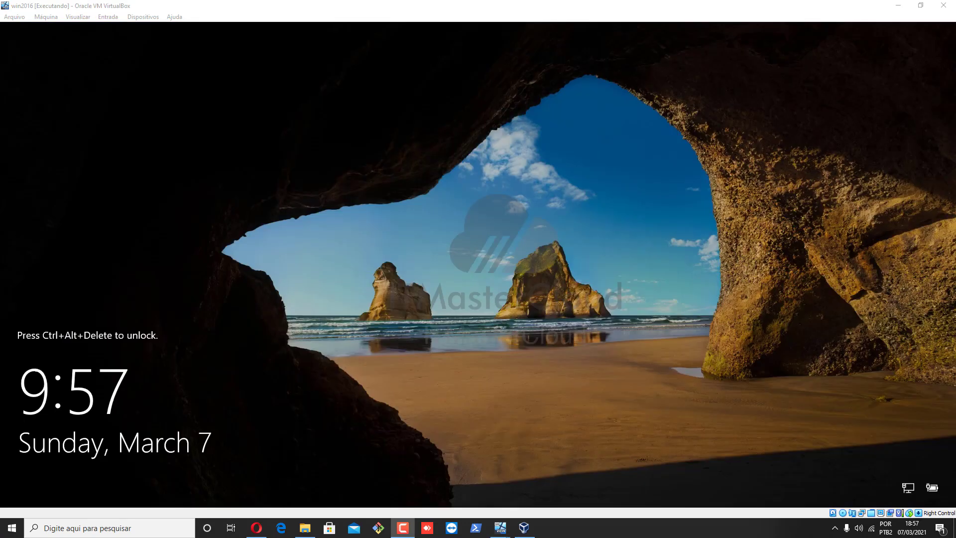
Unlock win2016 and sign in as itmastercloud\administrator with the domain password
{"action": "left_click", "coordinate": [533, 319]}
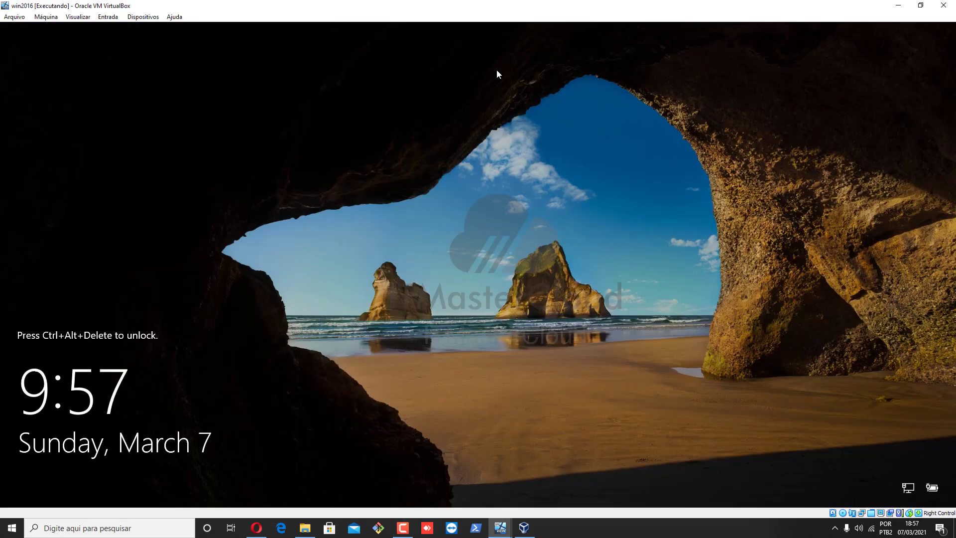
{"action": "left_click", "coordinate": [110, 20]}
{"action": "mouse_move", "coordinate": [128, 30]}
{"action": "left_click", "coordinate": [270, 60]}
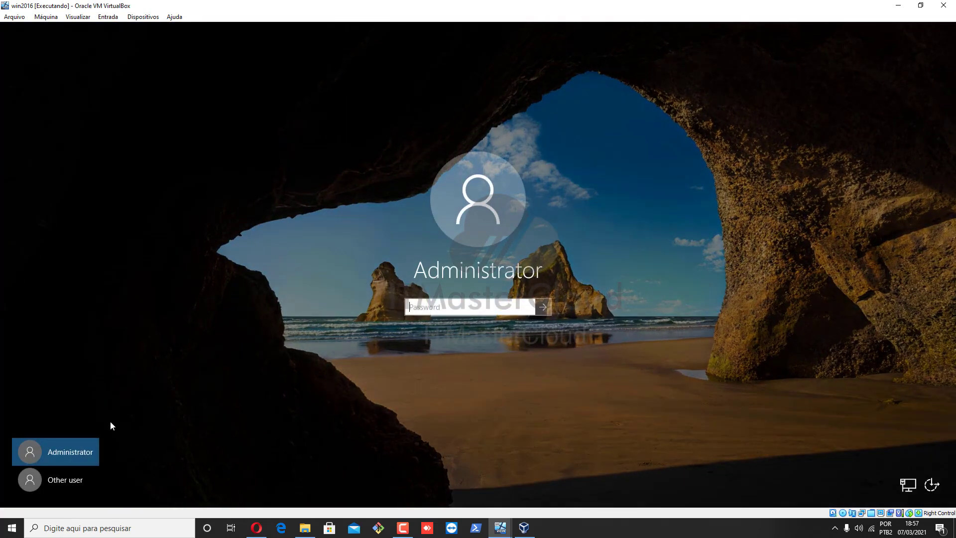
{"action": "left_click", "coordinate": [31, 480]}
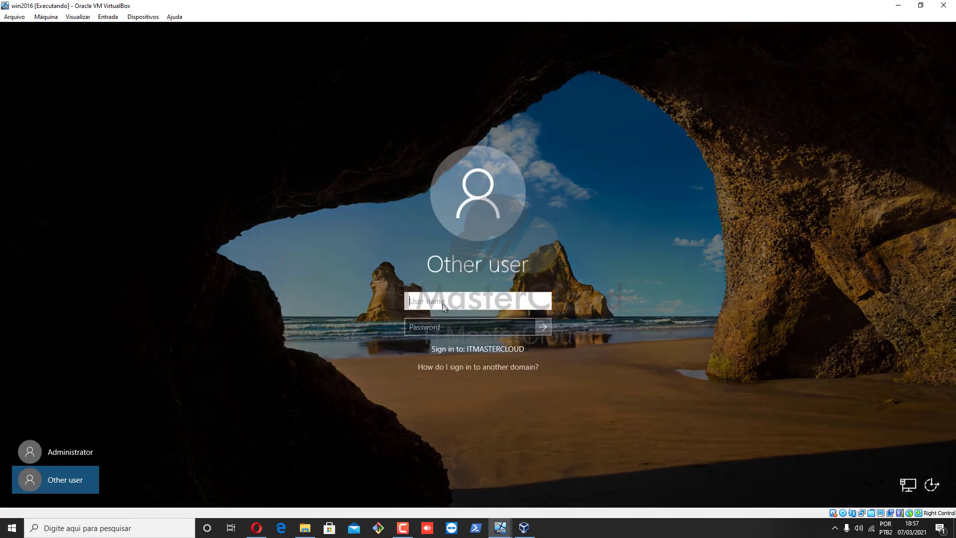
{"action": "type", "text": "administrator"}
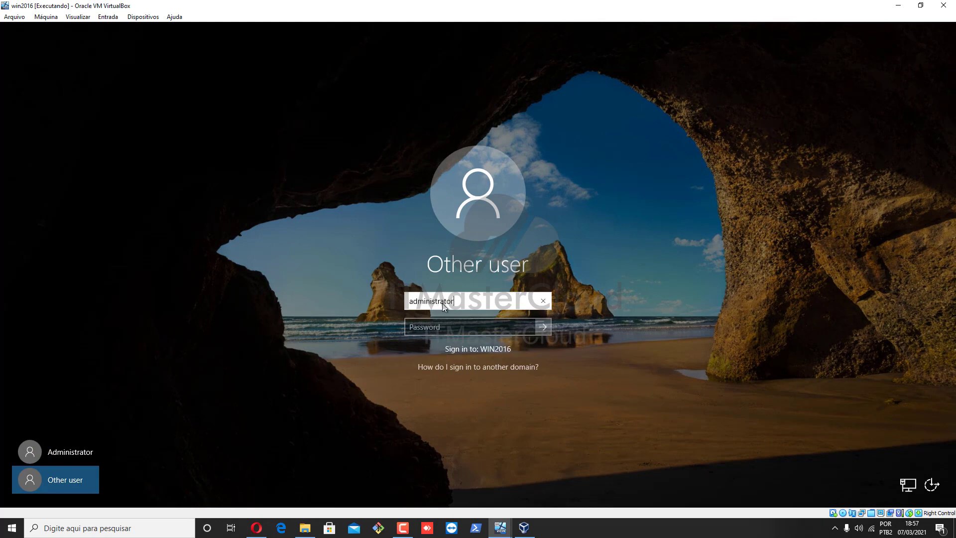
{"action": "key", "text": "Home"}
{"action": "type", "text": "it"}
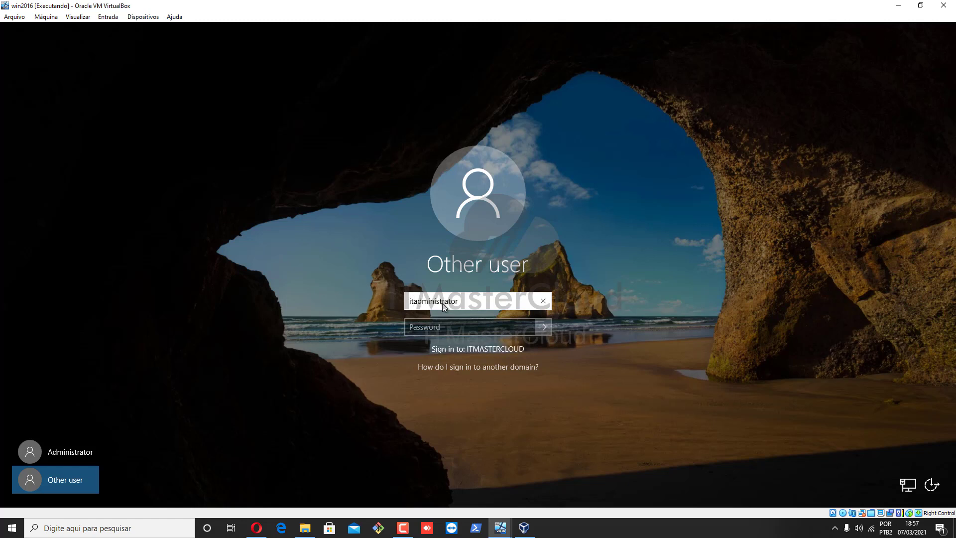
{"action": "type", "text": "mastercloud\\"}
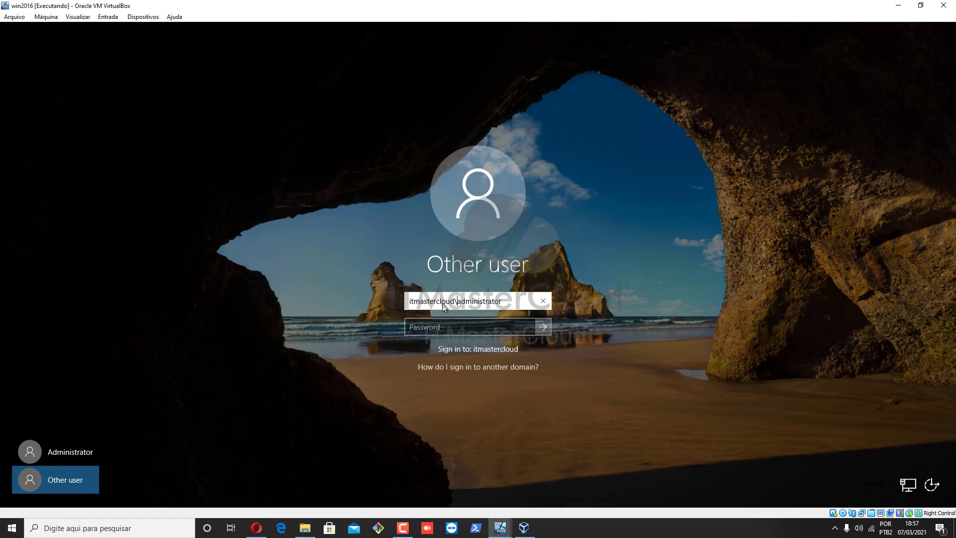
{"action": "key", "text": "Tab"}
{"action": "type", "text": "Pa$$w0rd"}
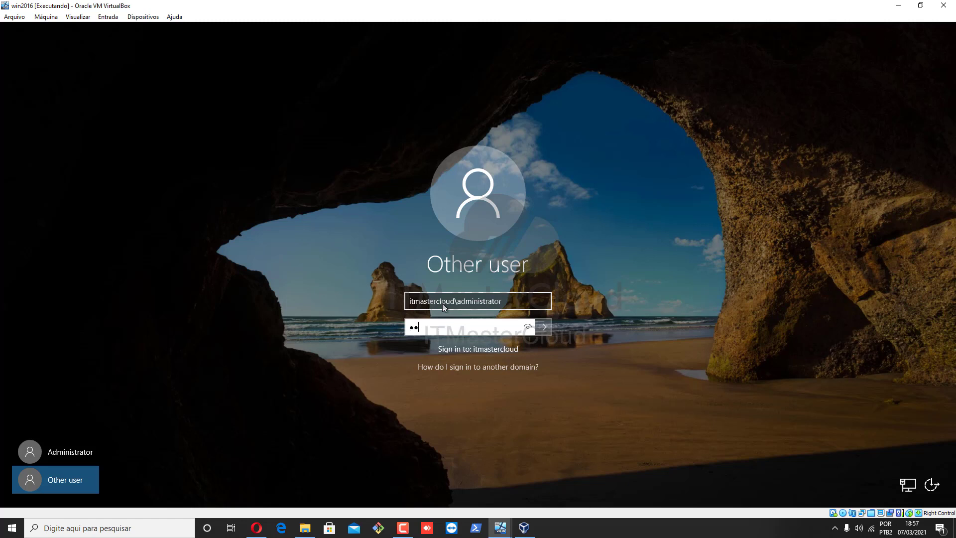
{"action": "key", "text": "Return"}
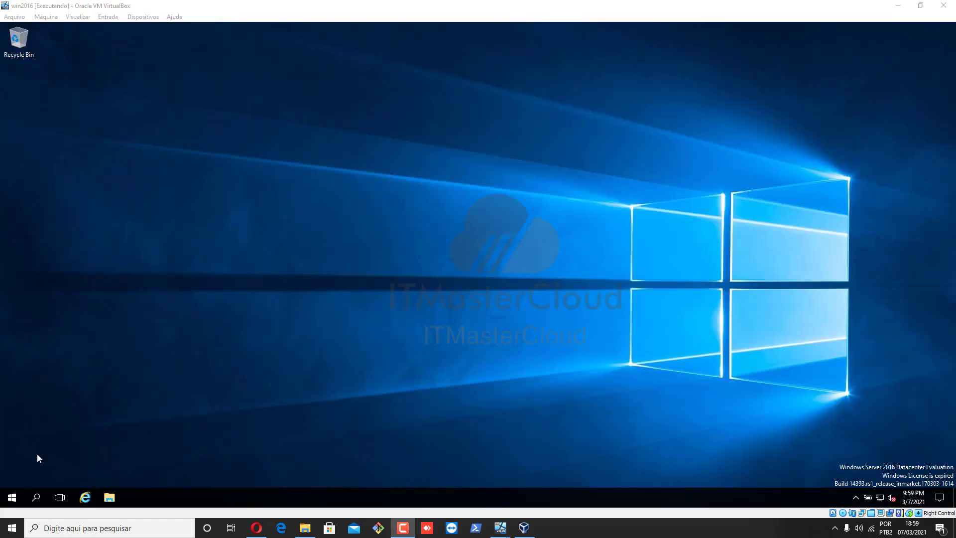
Launch Server Manager on win2016 and start the Add Roles and Features wizard
{"action": "left_click", "coordinate": [14, 499]}
{"action": "left_click", "coordinate": [13, 498]}
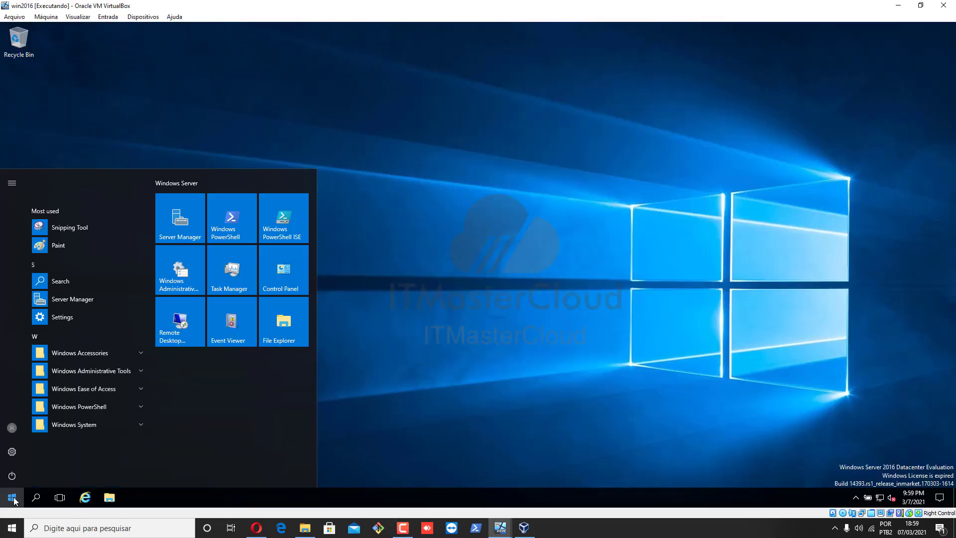
{"action": "left_click", "coordinate": [193, 202]}
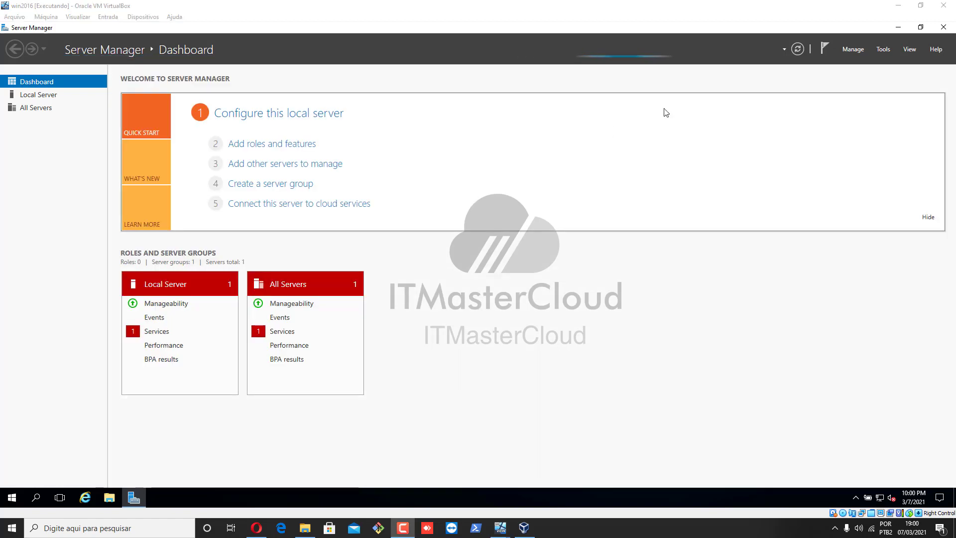
{"action": "left_click", "coordinate": [244, 145]}
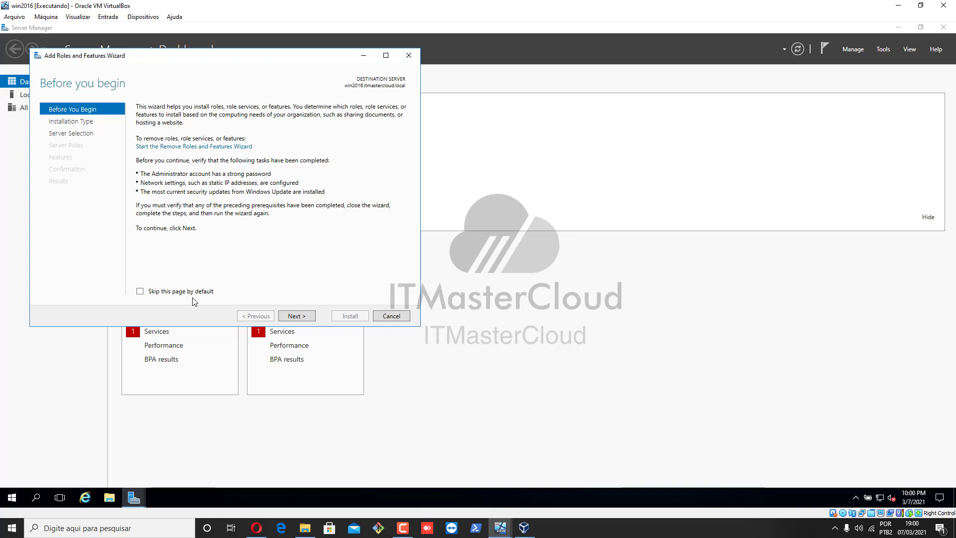
Keep role-based installation on win2016 and select Active Directory Domain Services with its management tools
{"action": "left_click", "coordinate": [297, 316]}
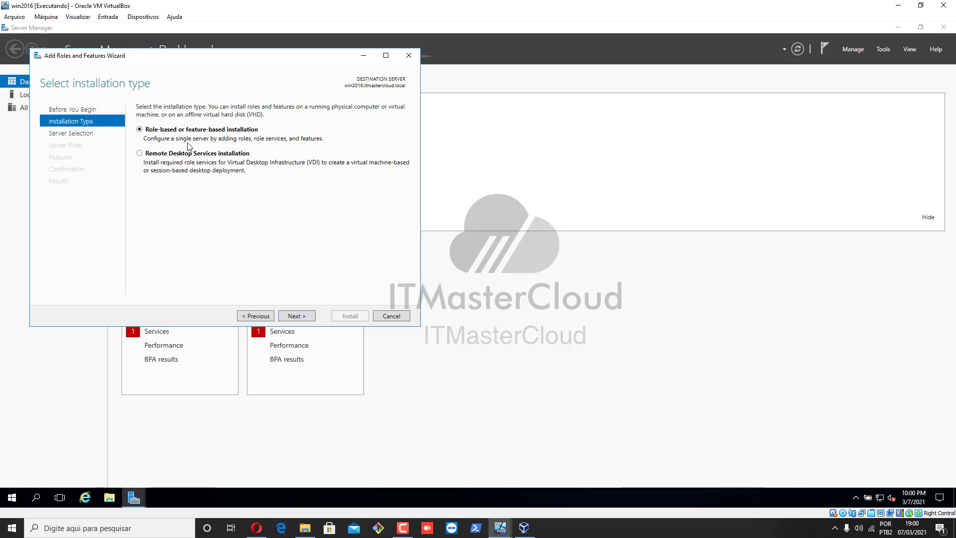
{"action": "left_click", "coordinate": [297, 316]}
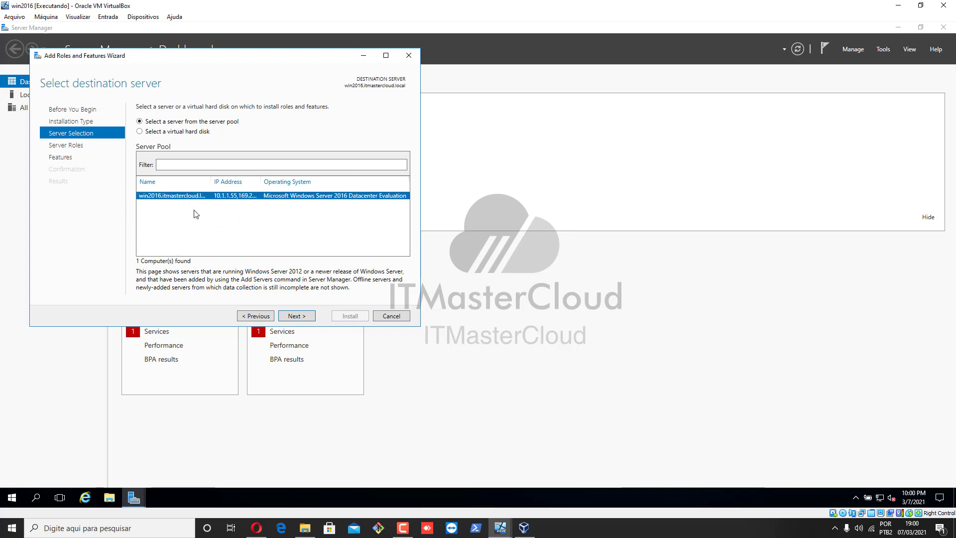
{"action": "left_click", "coordinate": [294, 317]}
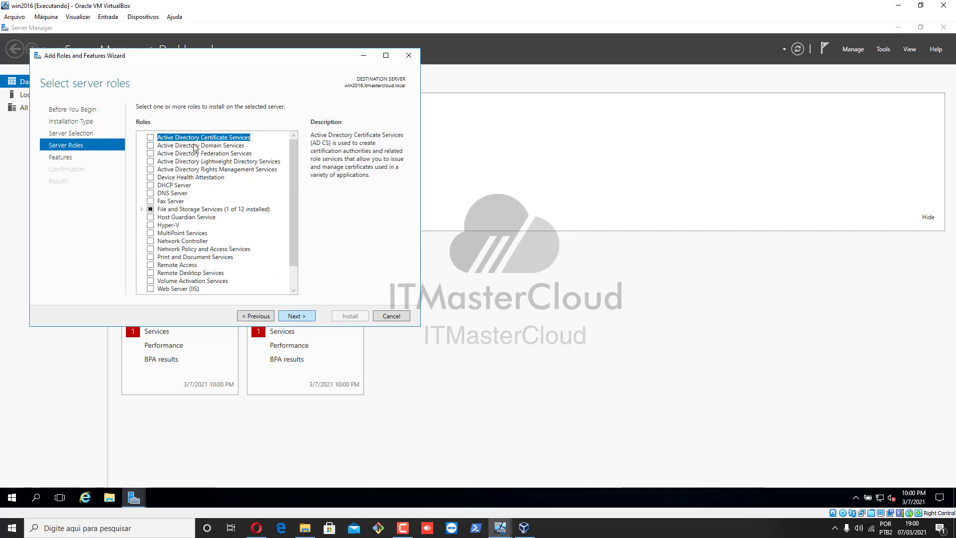
{"action": "left_click", "coordinate": [166, 146]}
{"action": "left_click", "coordinate": [150, 146]}
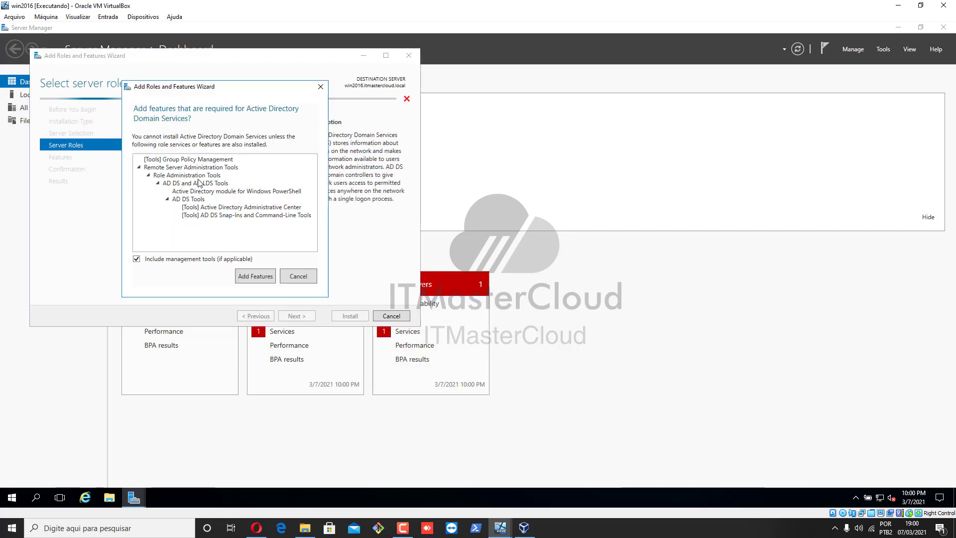
{"action": "left_click", "coordinate": [247, 277]}
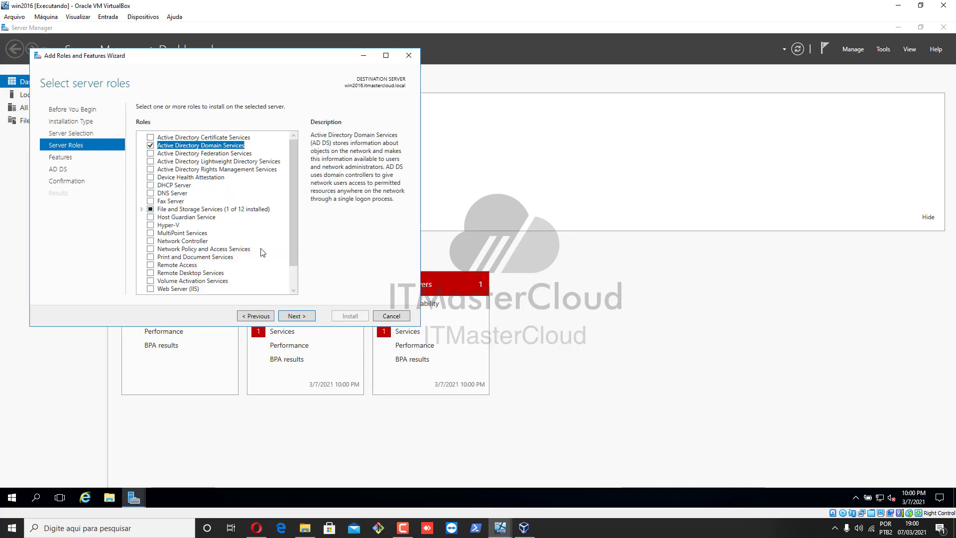
Proceed to the confirmation page and allow automatic restart, answering Yes
{"action": "left_click", "coordinate": [307, 320]}
{"action": "left_click", "coordinate": [307, 321]}
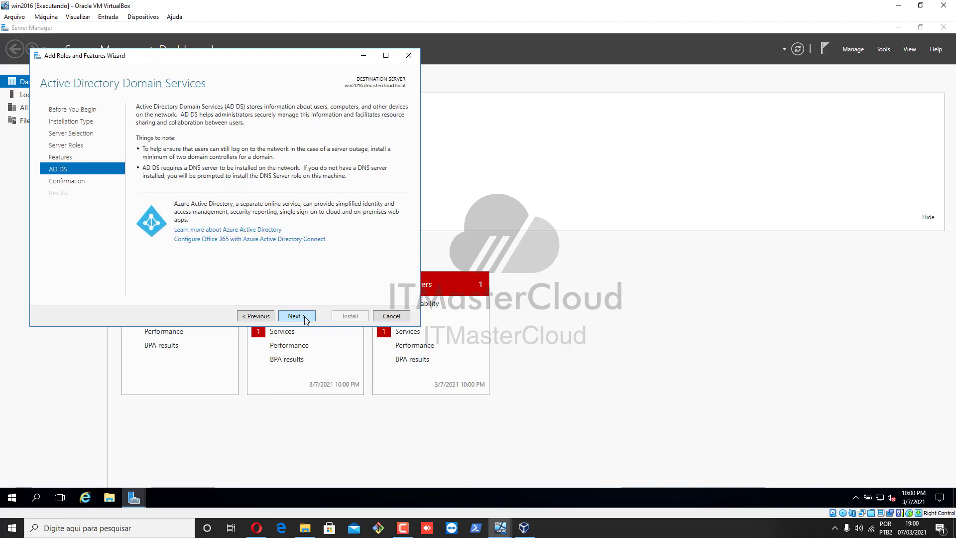
{"action": "left_click", "coordinate": [305, 319]}
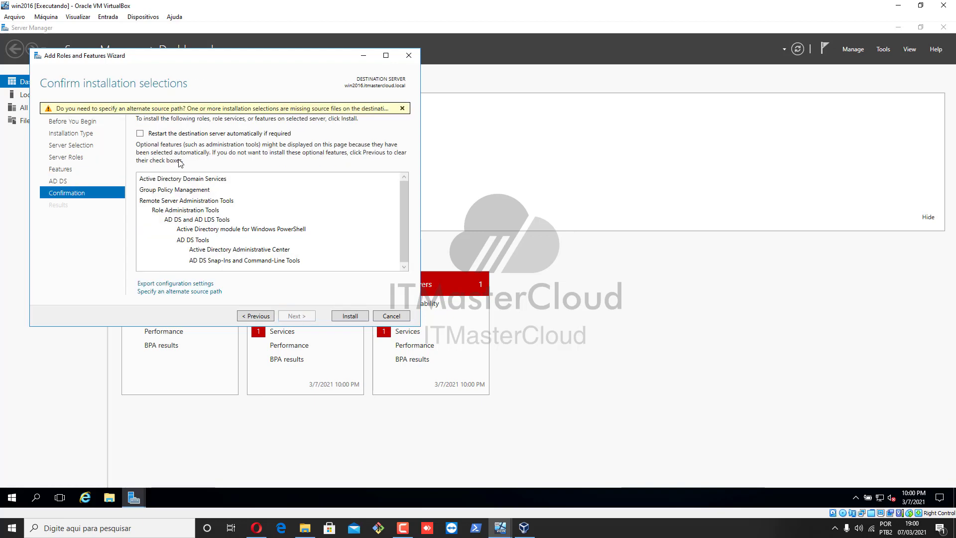
{"action": "left_click", "coordinate": [187, 135]}
{"action": "left_click", "coordinate": [516, 294]}
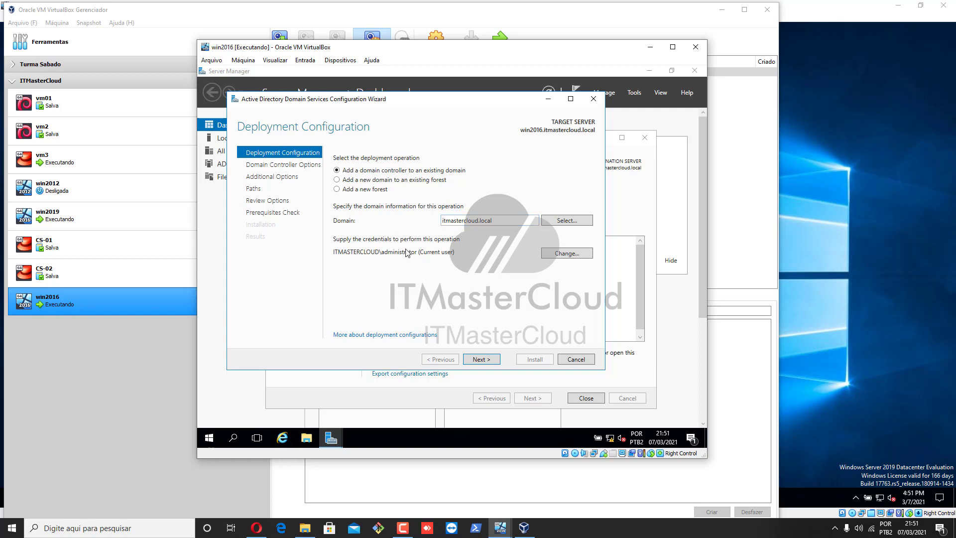
Keep adding a domain controller to existing itmastercloud.local and move on to Domain Controller Options
{"action": "left_click", "coordinate": [483, 359]}
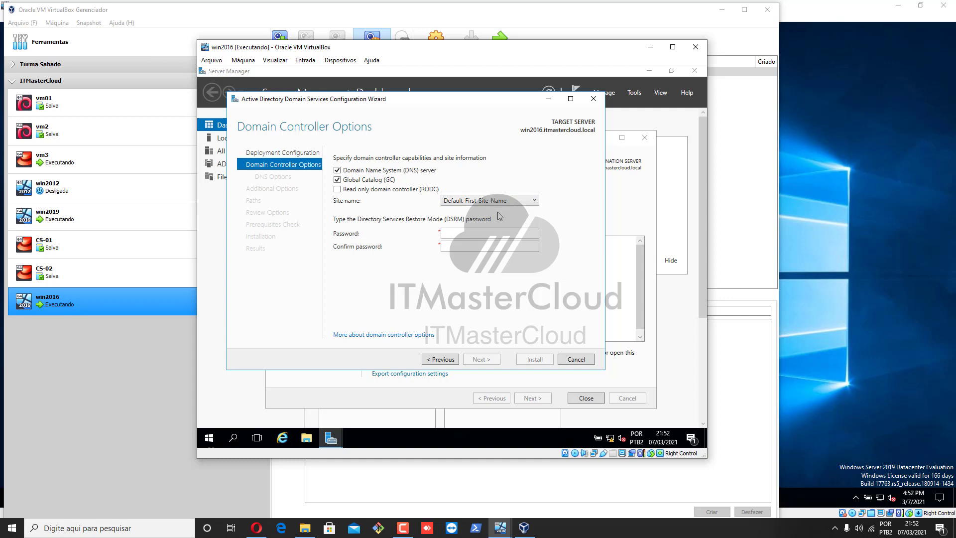
Enter and confirm the DSRM password, then continue past DNS Options without delegation
{"action": "left_click", "coordinate": [533, 234]}
{"action": "type", "text": "Pa$$w0rd"}
{"action": "key", "text": "Tab"}
{"action": "type", "text": "Pa$$w0rd"}
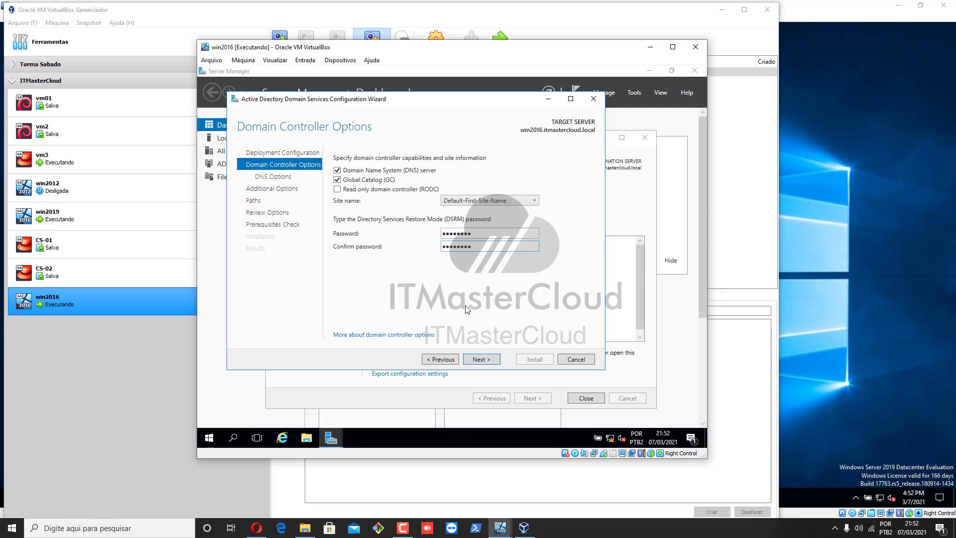
{"action": "left_click", "coordinate": [481, 358]}
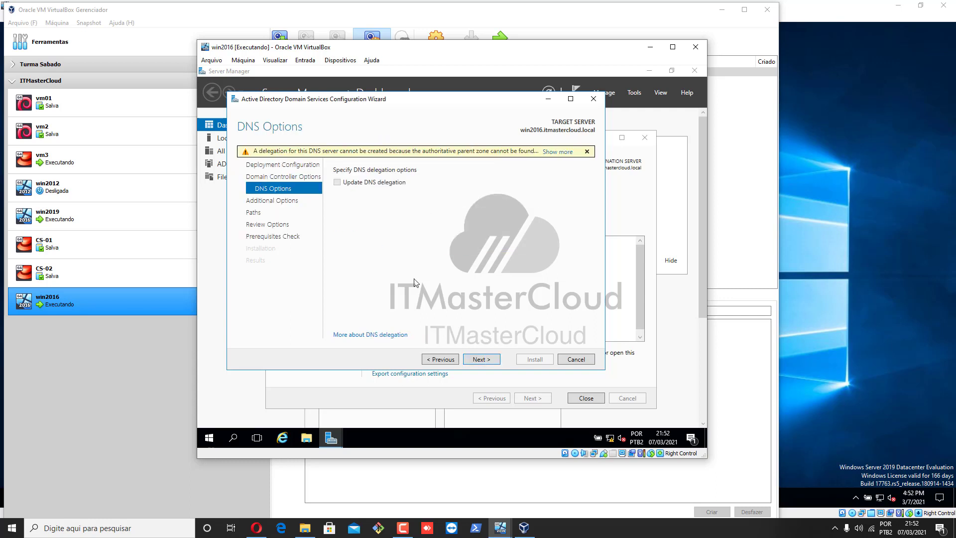
{"action": "left_click", "coordinate": [475, 359]}
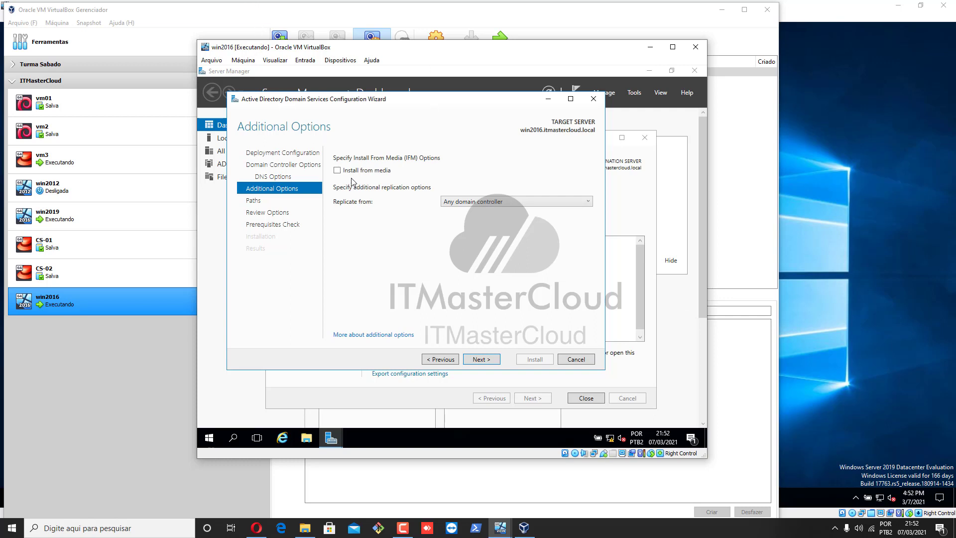
Keep replication from 'Any domain controller' and continue to the Paths page
{"action": "left_click", "coordinate": [476, 201]}
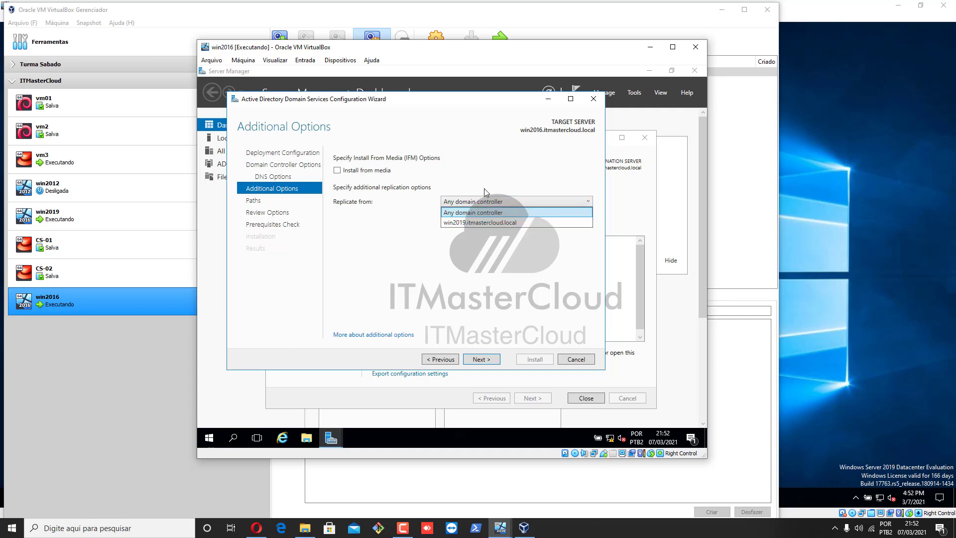
{"action": "left_click", "coordinate": [487, 187]}
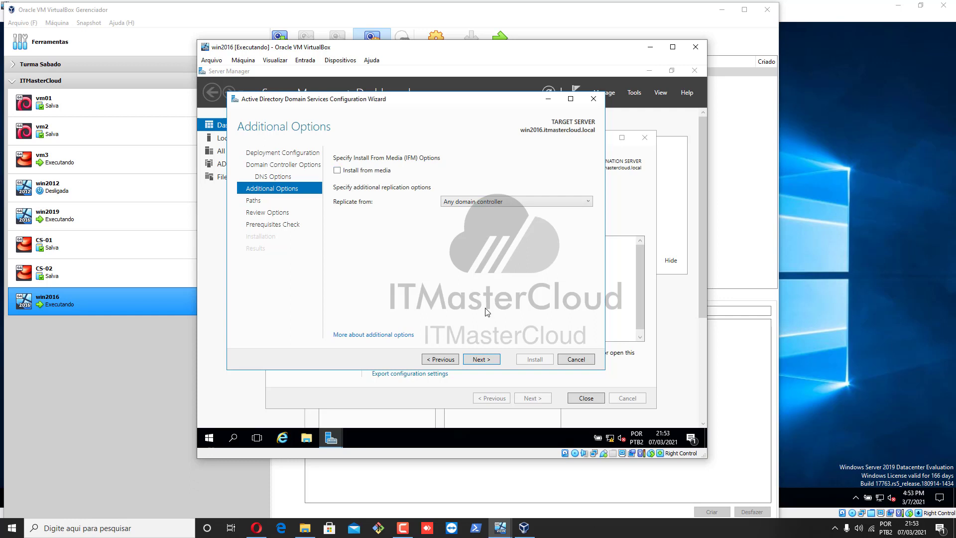
{"action": "left_click", "coordinate": [480, 358]}
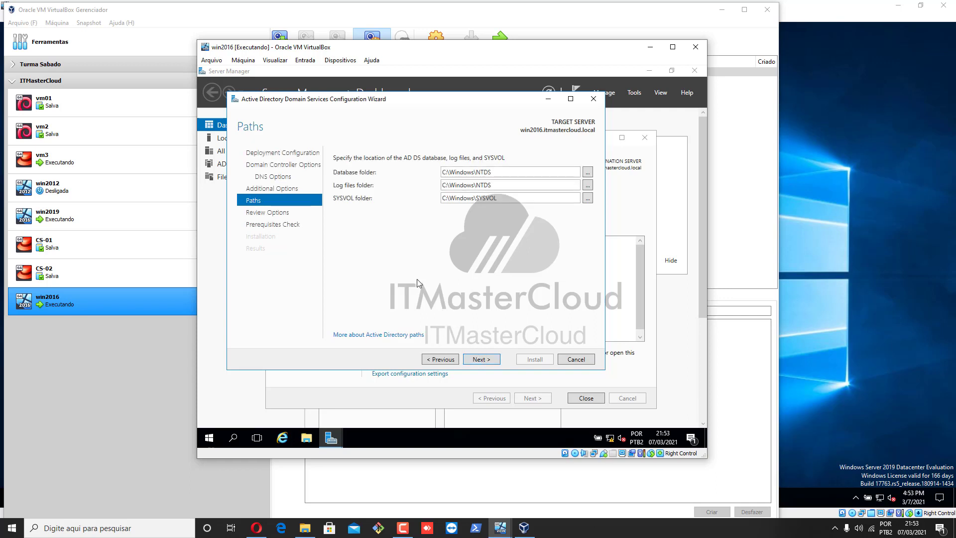
Keep the default database, log and SYSVOL paths, review the options, and run the prerequisites check
{"action": "left_click", "coordinate": [486, 361]}
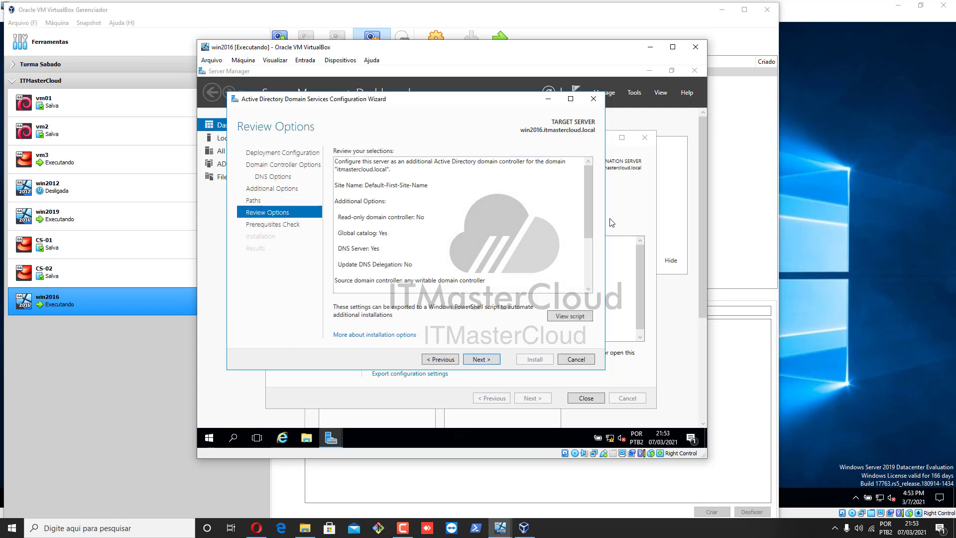
{"action": "left_click_drag", "start_coordinate": [591, 202], "coordinate": [575, 283]}
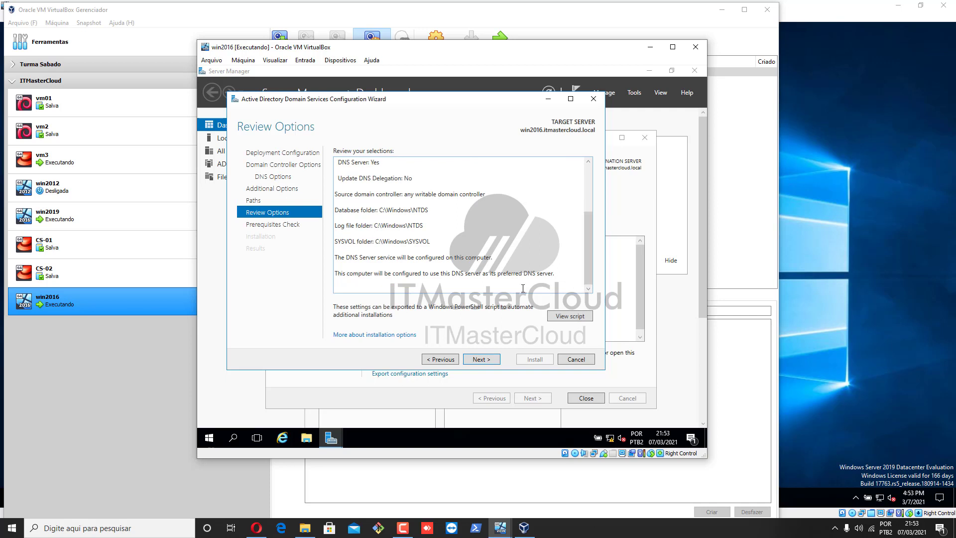
{"action": "left_click", "coordinate": [488, 361]}
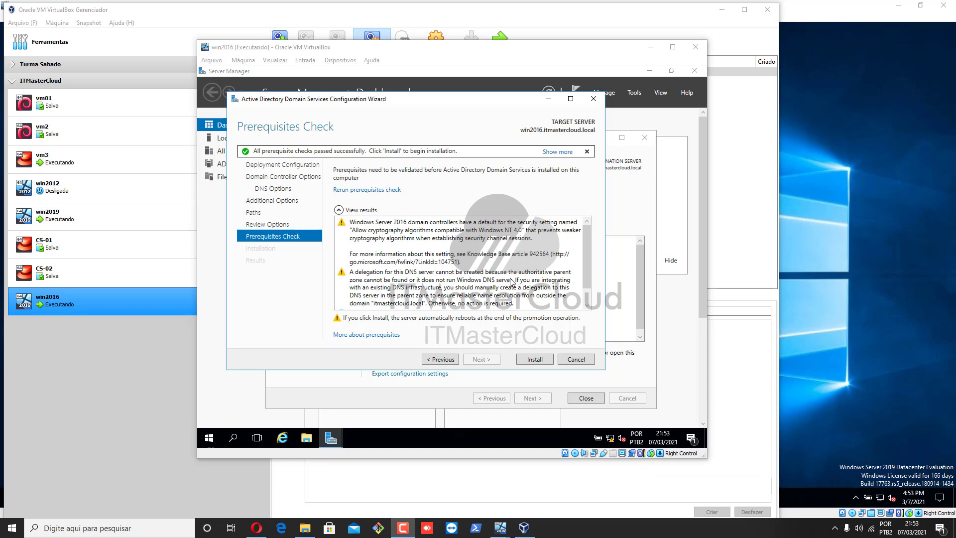
Review the prerequisite warnings and install AD DS to promote win2016 as a domain controller
{"action": "left_click", "coordinate": [591, 273]}
{"action": "left_click_drag", "start_coordinate": [590, 270], "coordinate": [587, 232]}
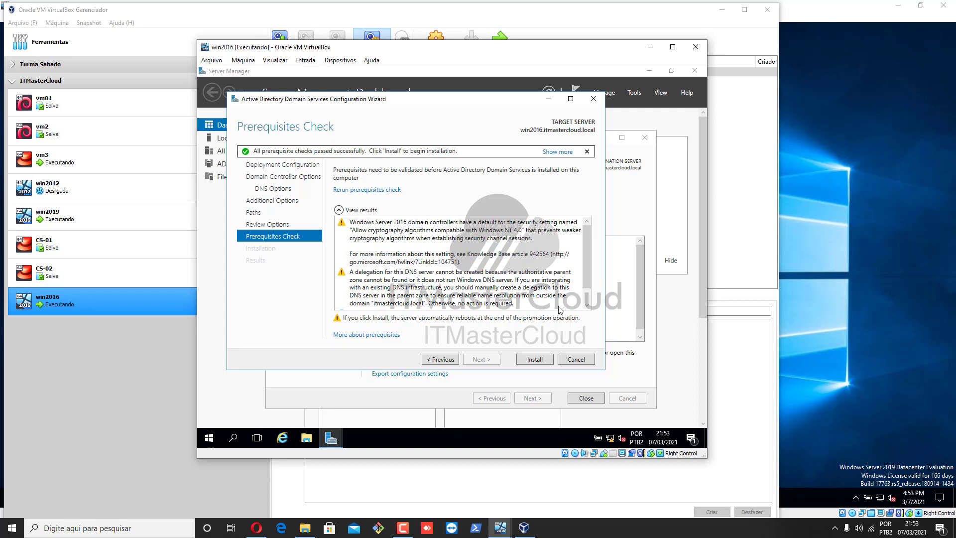
{"action": "left_click", "coordinate": [535, 360]}
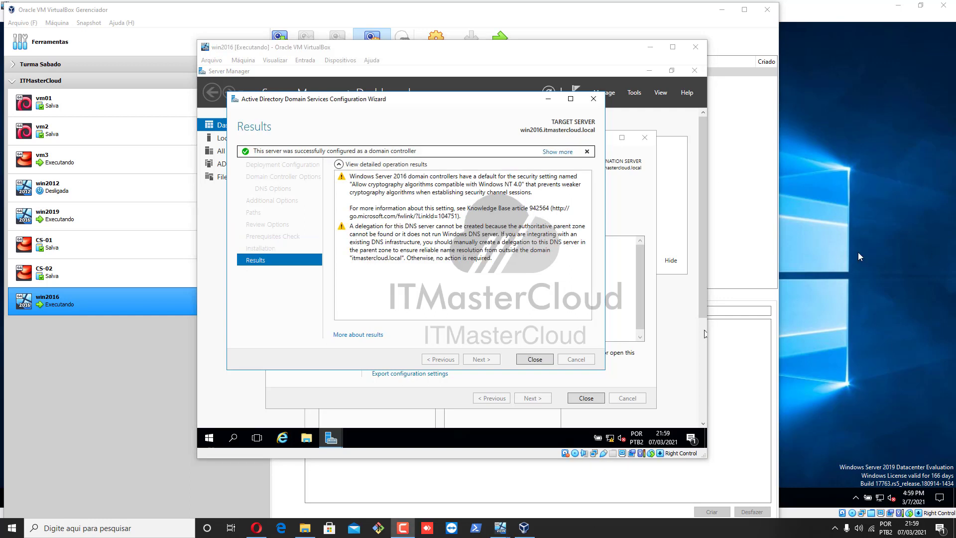
Close the configuration results and let win2016 reboot to its lock screen
{"action": "left_click", "coordinate": [535, 359]}
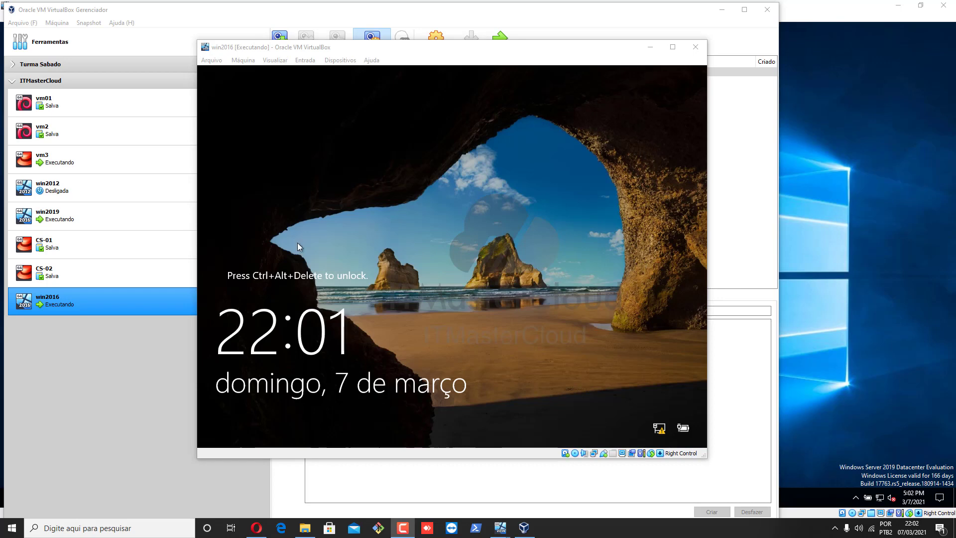
Send Ctrl-Alt-Del to win2016 and sign in with the domain administrator password
{"action": "left_click", "coordinate": [306, 62]}
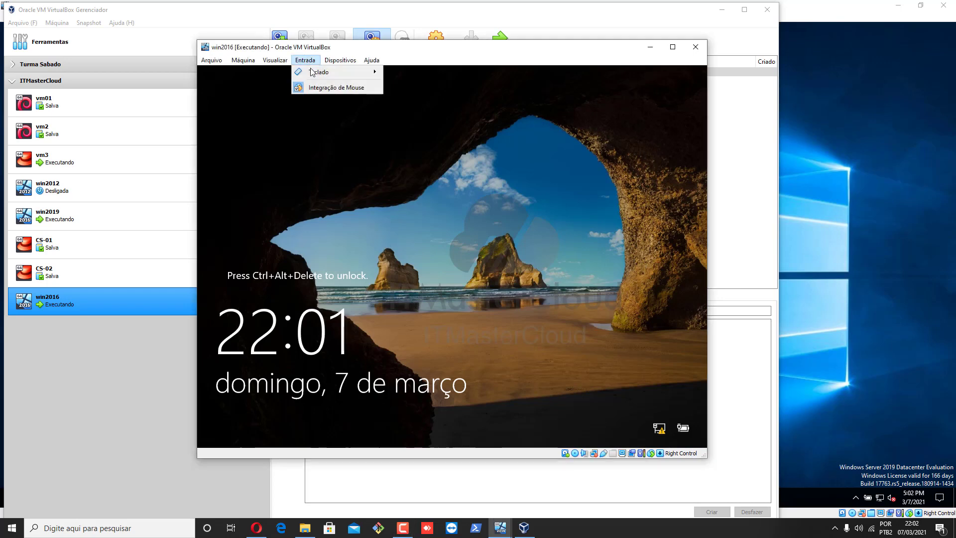
{"action": "mouse_move", "coordinate": [329, 72]}
{"action": "left_click", "coordinate": [434, 99]}
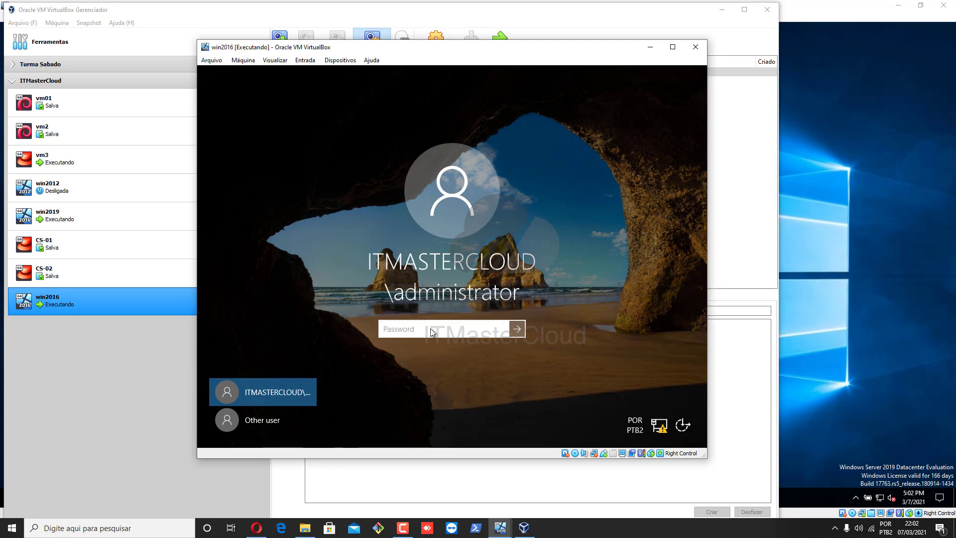
{"action": "type", "text": "********"}
{"action": "key", "text": "Return"}
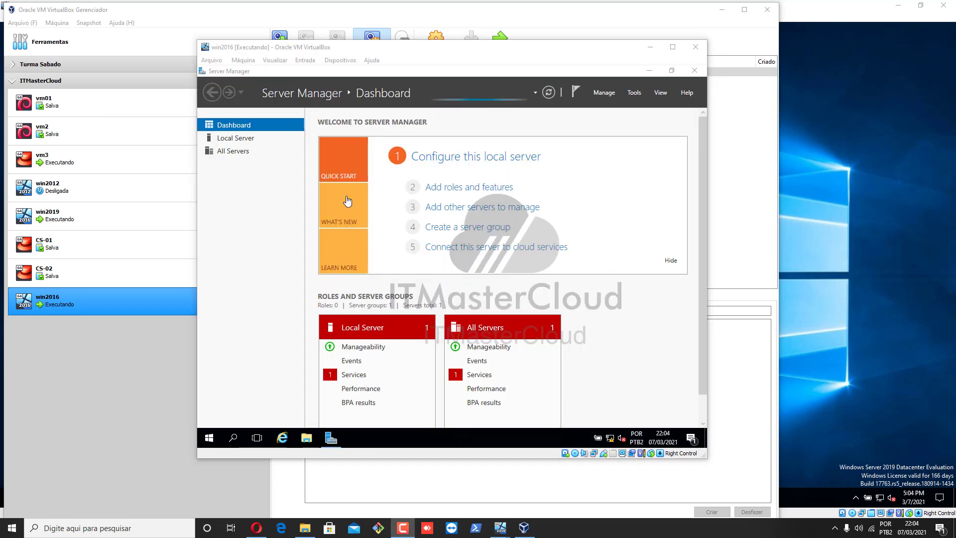
Open Active Directory Users and Computers and check WIN2016 and WIN2019 under Domain Controllers
{"action": "left_click", "coordinate": [635, 93]}
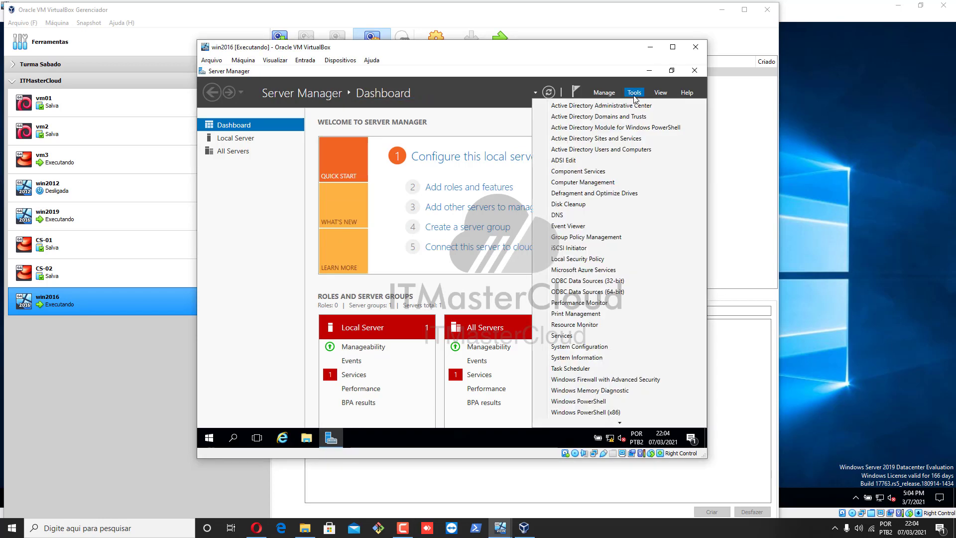
{"action": "left_click", "coordinate": [627, 150]}
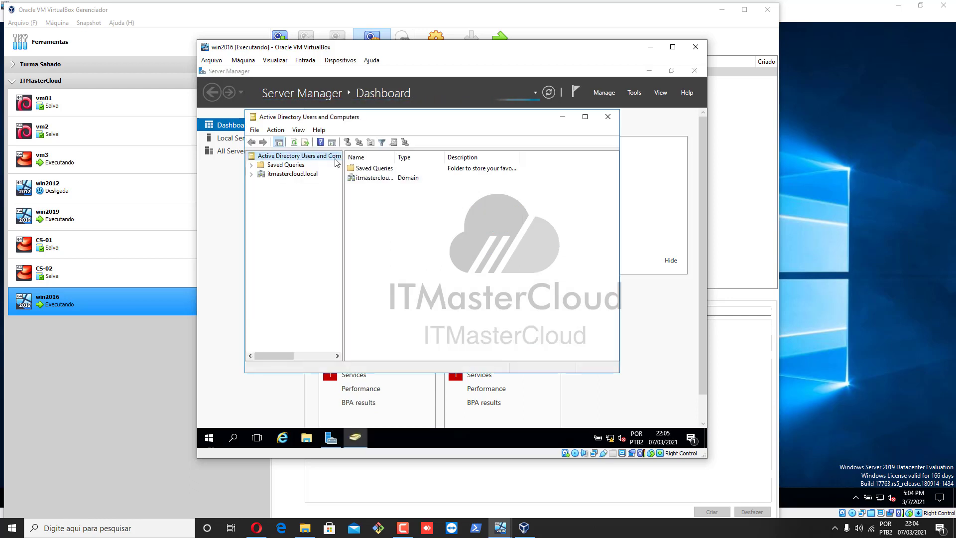
{"action": "left_click", "coordinate": [252, 173]}
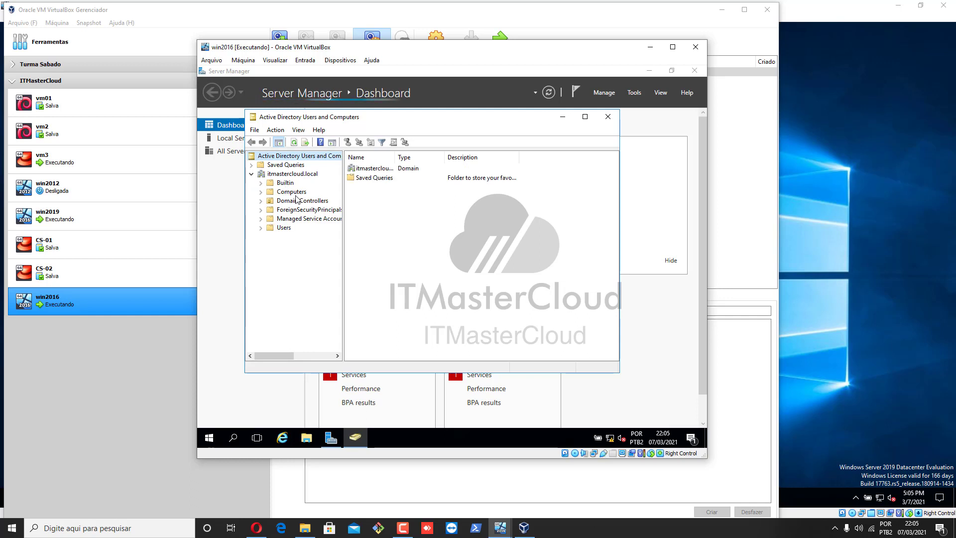
{"action": "left_click", "coordinate": [301, 201]}
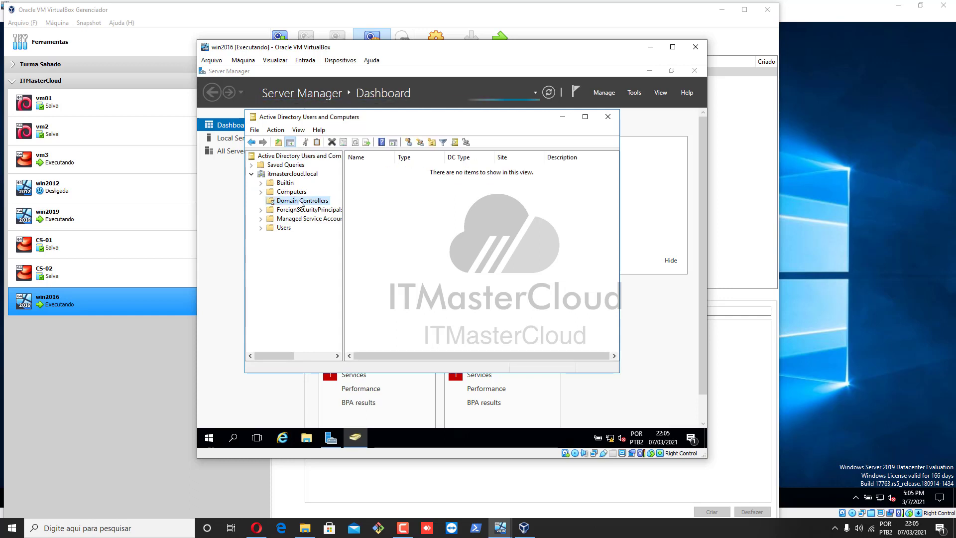
{"action": "left_click", "coordinate": [377, 172]}
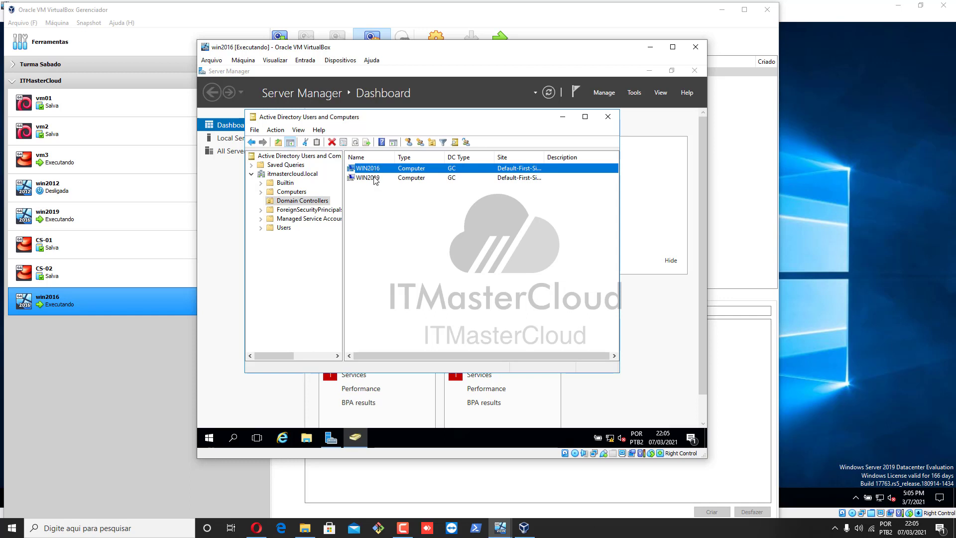
{"action": "left_click", "coordinate": [375, 179]}
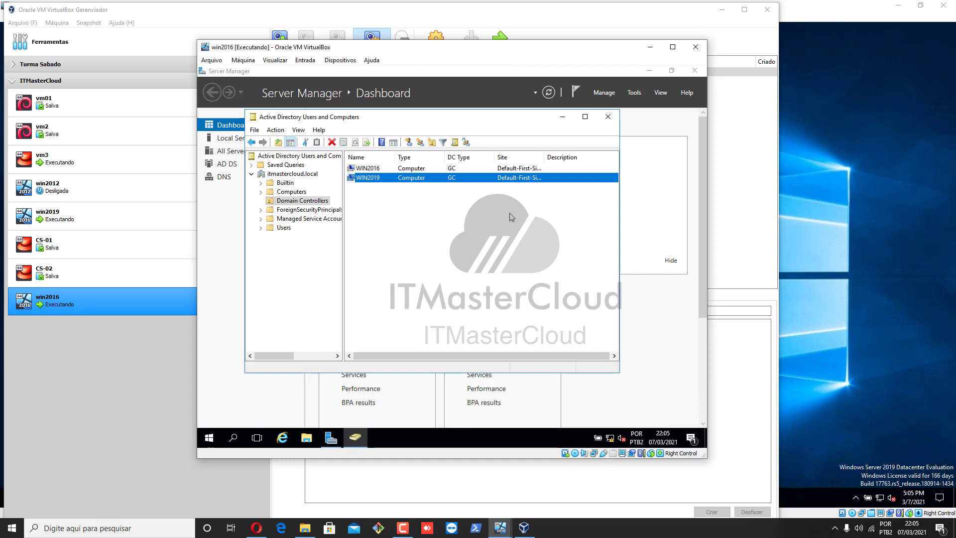
{"action": "left_click", "coordinate": [289, 174]}
Create an organizational unit named SP under itmastercloud.local
{"action": "right_click", "coordinate": [282, 175]}
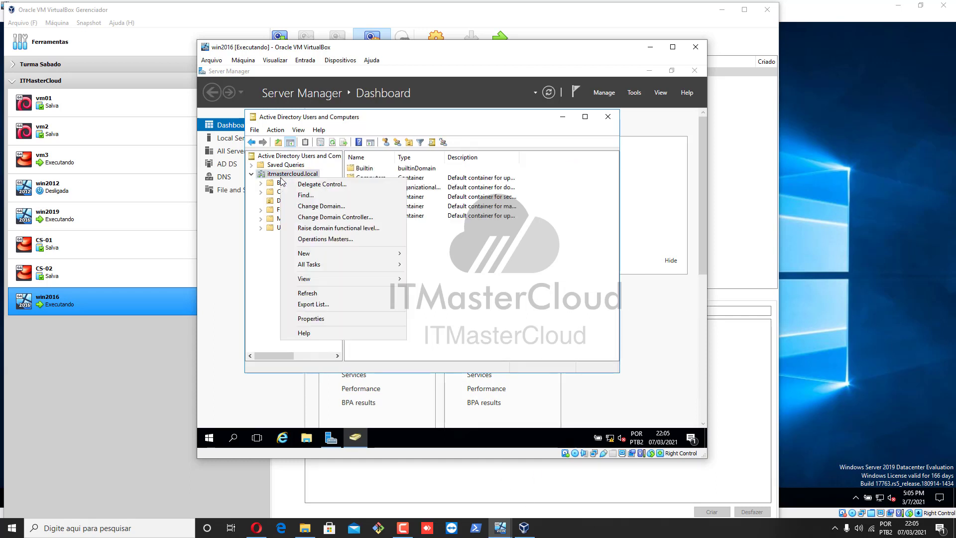
{"action": "mouse_move", "coordinate": [363, 252]}
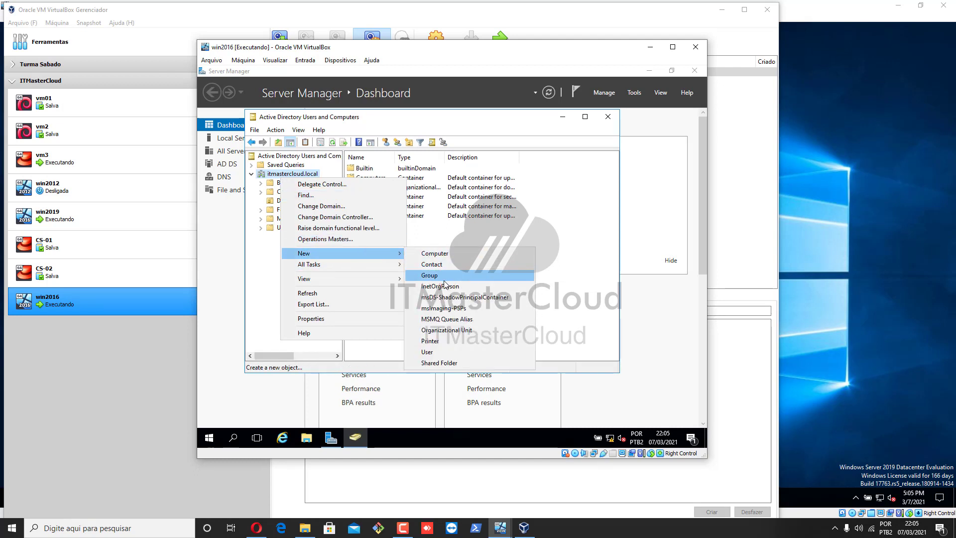
{"action": "left_click", "coordinate": [456, 330]}
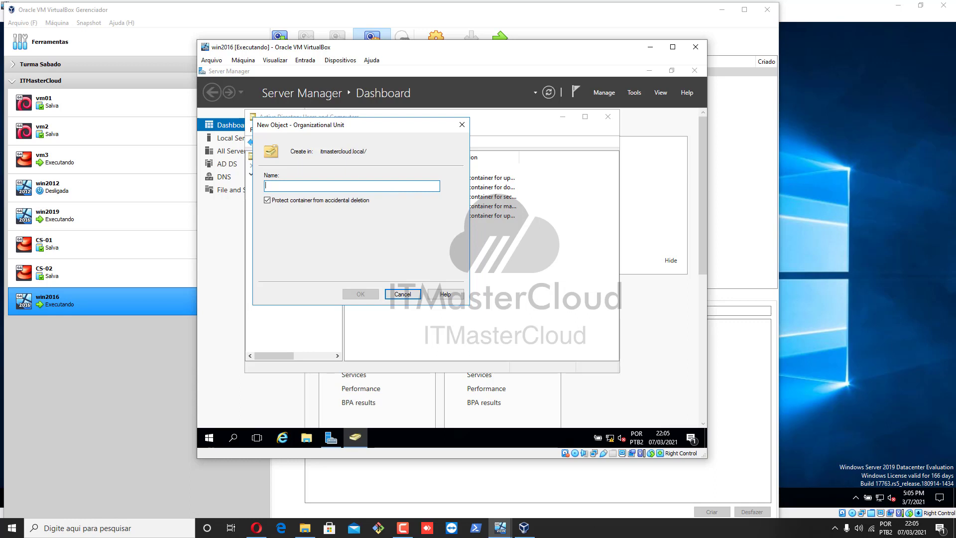
{"action": "type", "text": "SP"}
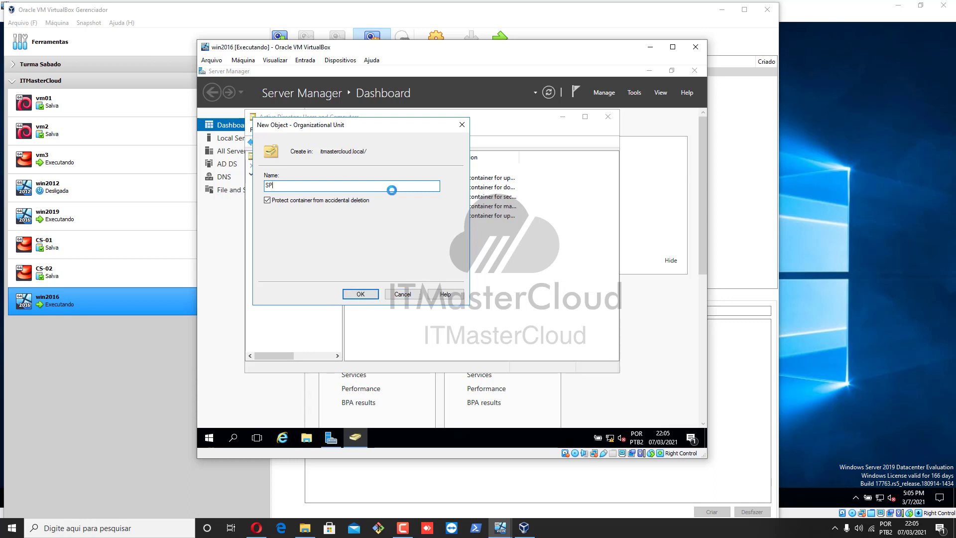
{"action": "key", "text": "Return"}
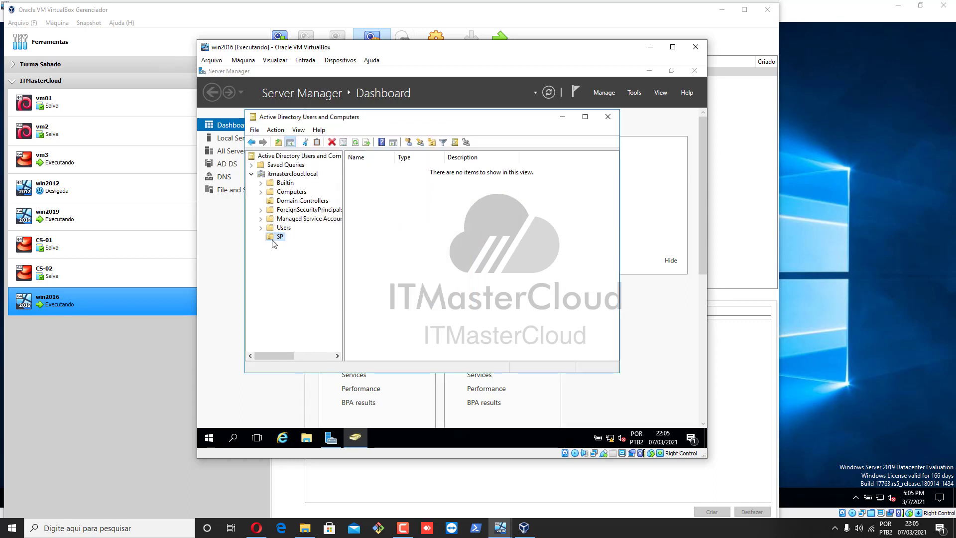
Create a child OU named Users inside SP and select it
{"action": "right_click", "coordinate": [274, 237]}
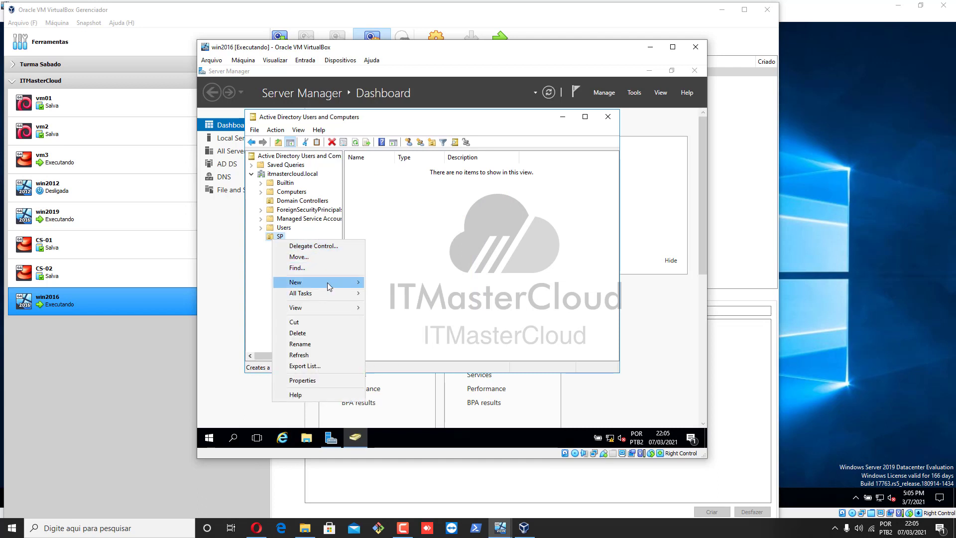
{"action": "mouse_move", "coordinate": [327, 282]}
{"action": "left_click", "coordinate": [408, 358]}
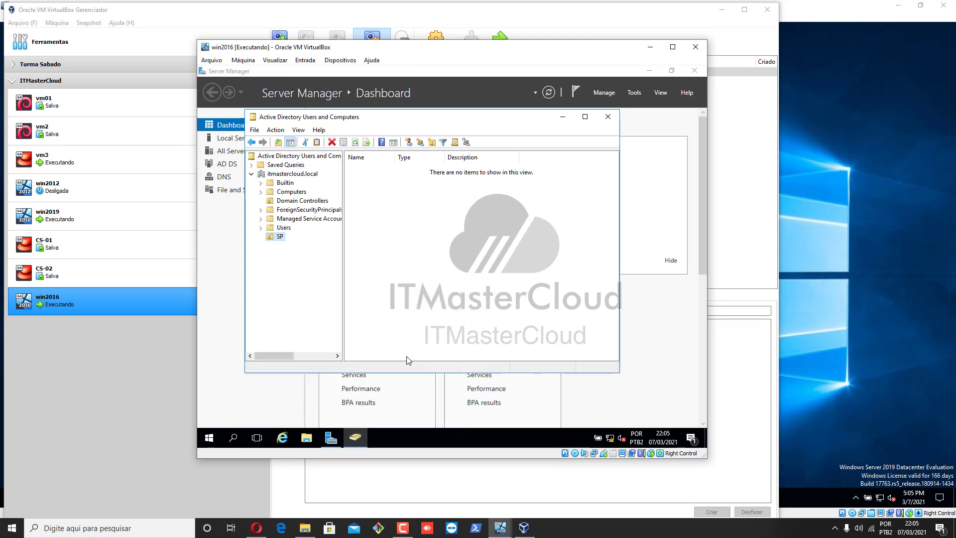
{"action": "type", "text": "U"}
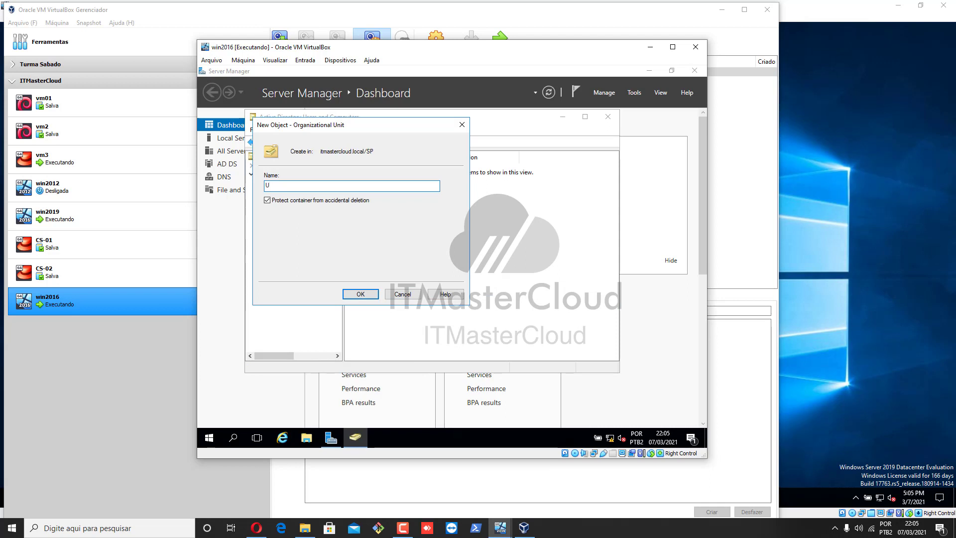
{"action": "key", "text": "BackSpace"}
{"action": "key", "text": "BackSpace"}
{"action": "key", "text": "BackSpace"}
{"action": "key", "text": "Return"}
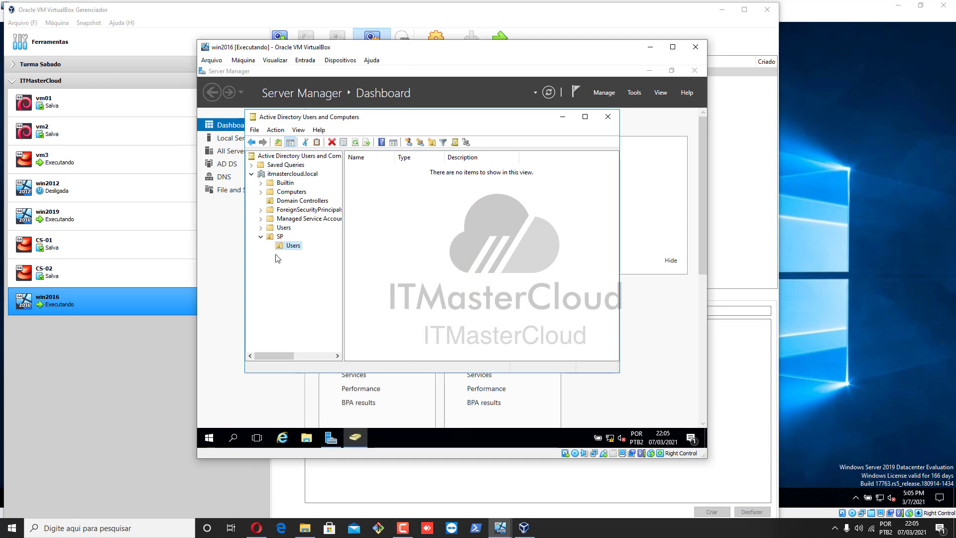
{"action": "left_click", "coordinate": [279, 237]}
{"action": "left_click", "coordinate": [291, 249]}
{"action": "left_click", "coordinate": [501, 528]}
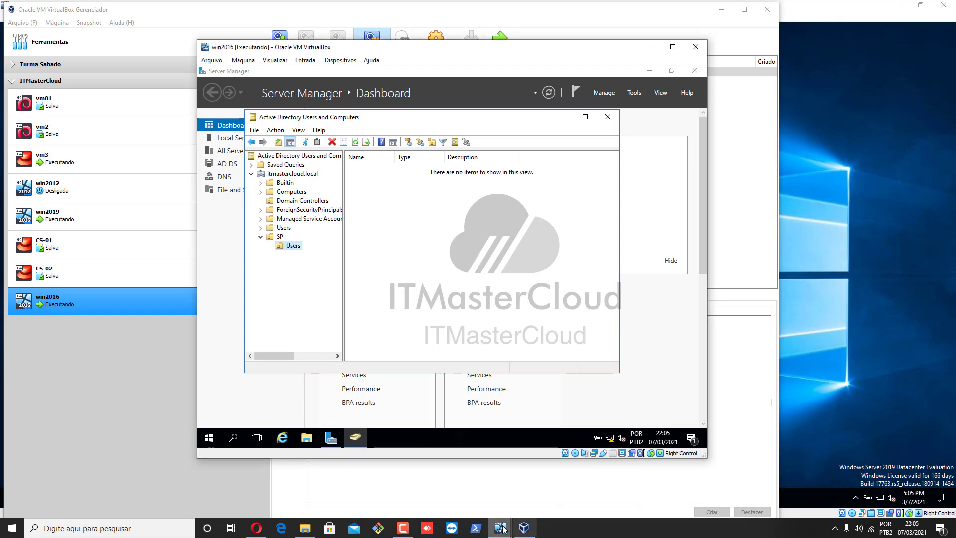
Switch to the win2019 VM and launch Active Directory Users and Computers
{"action": "mouse_move", "coordinate": [503, 529]}
{"action": "left_click", "coordinate": [424, 484]}
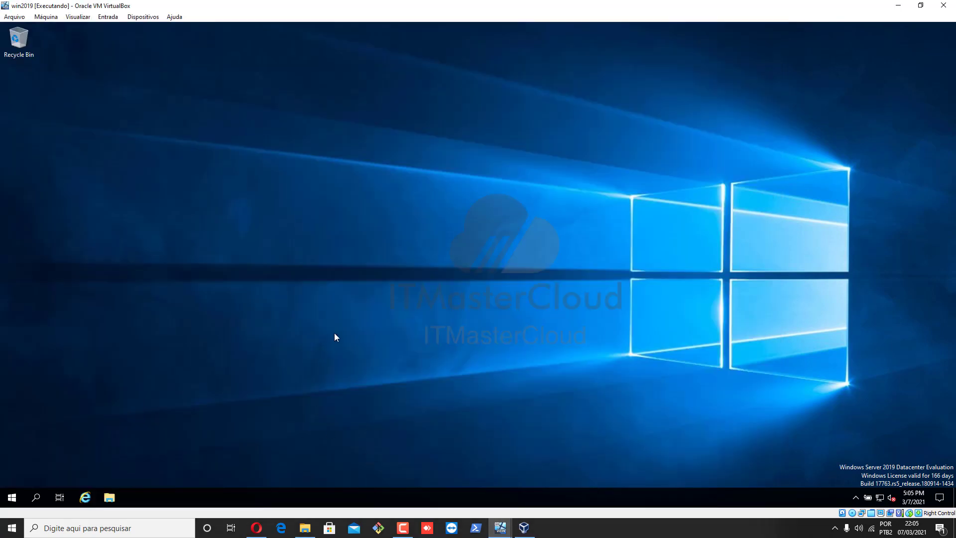
{"action": "left_click", "coordinate": [12, 498]}
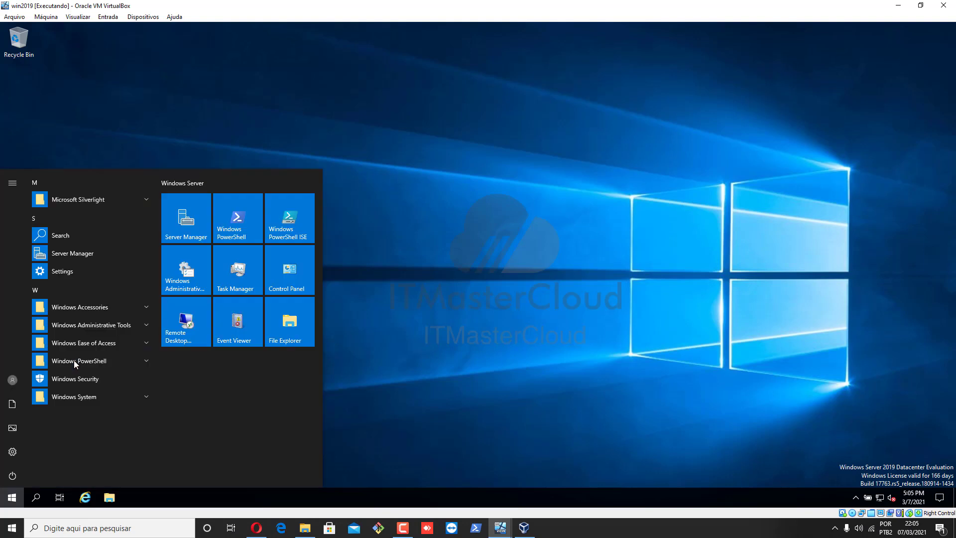
{"action": "left_click", "coordinate": [122, 324]}
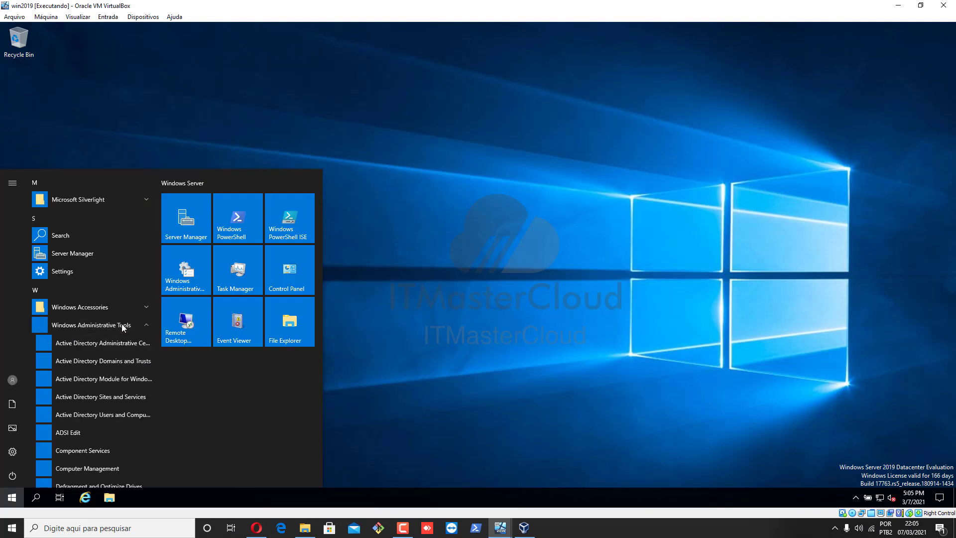
{"action": "left_click", "coordinate": [82, 415]}
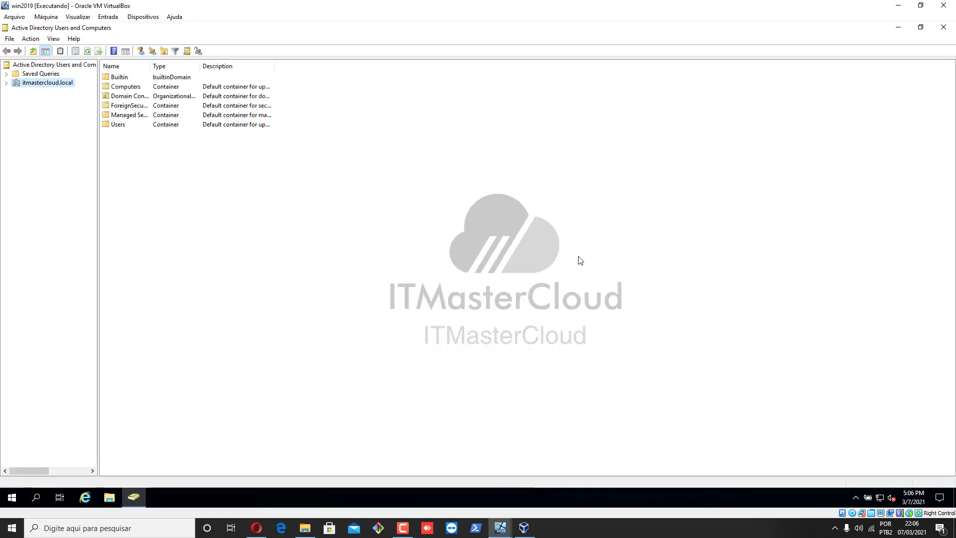
Expand itmastercloud.local, refresh it, and view the Users container
{"action": "left_click", "coordinate": [39, 73]}
{"action": "left_click", "coordinate": [37, 67]}
{"action": "left_click", "coordinate": [14, 84]}
{"action": "left_click", "coordinate": [7, 84]}
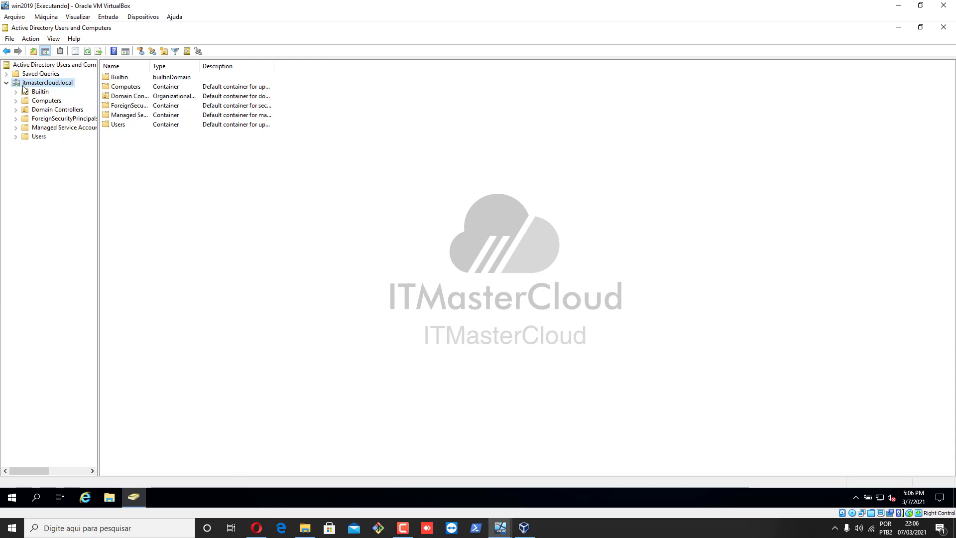
{"action": "left_click", "coordinate": [86, 52]}
{"action": "left_click", "coordinate": [36, 136]}
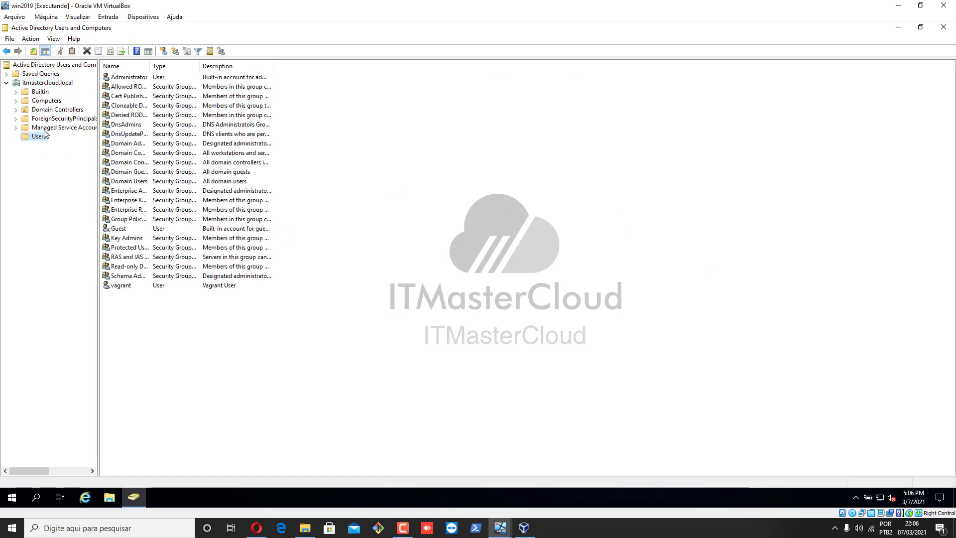
{"action": "left_click", "coordinate": [45, 83]}
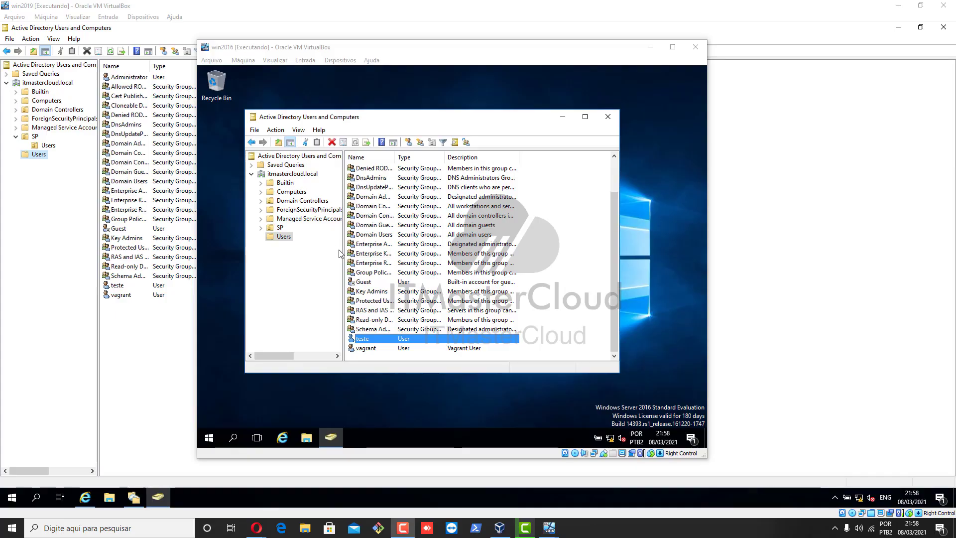
On win2016, expand SP and view its empty Users OU
{"action": "left_click", "coordinate": [280, 228]}
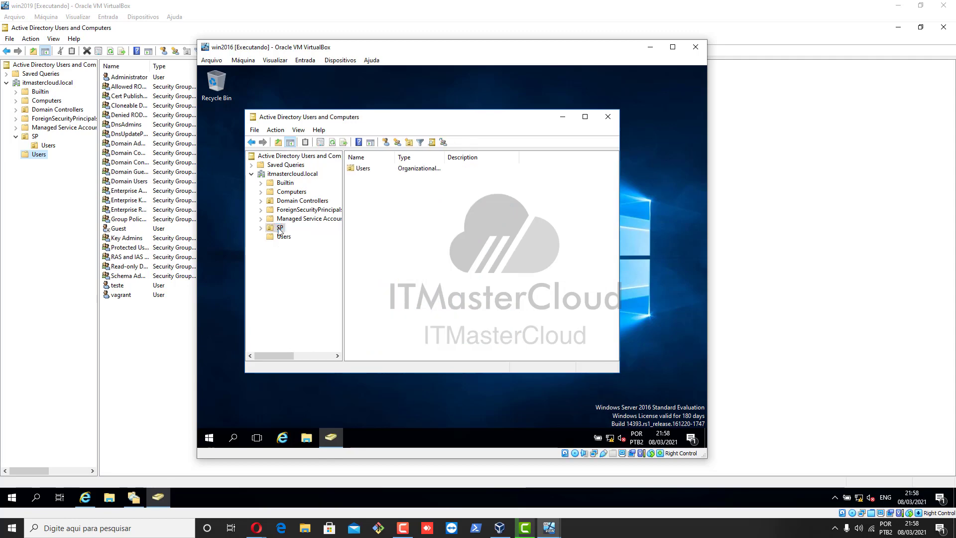
{"action": "left_click", "coordinate": [261, 227]}
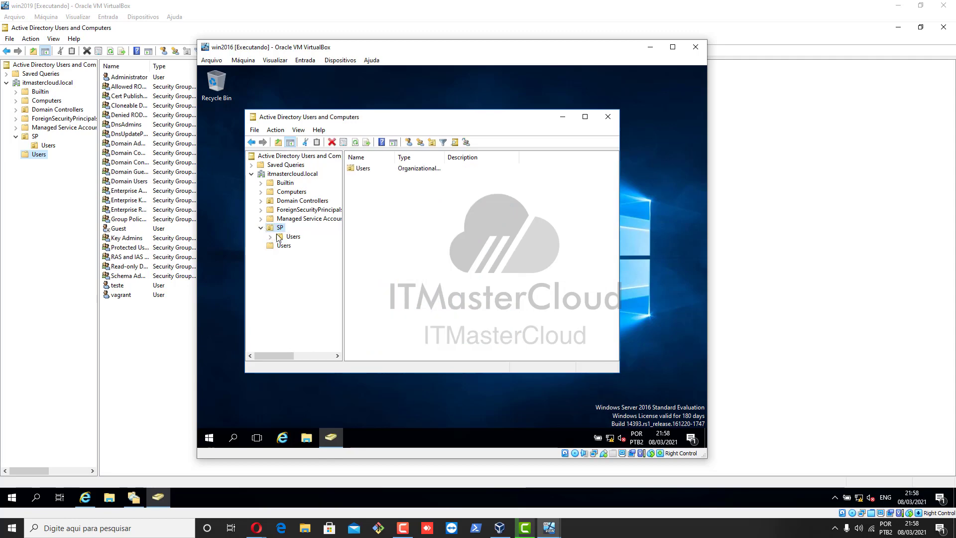
{"action": "left_click", "coordinate": [277, 237]}
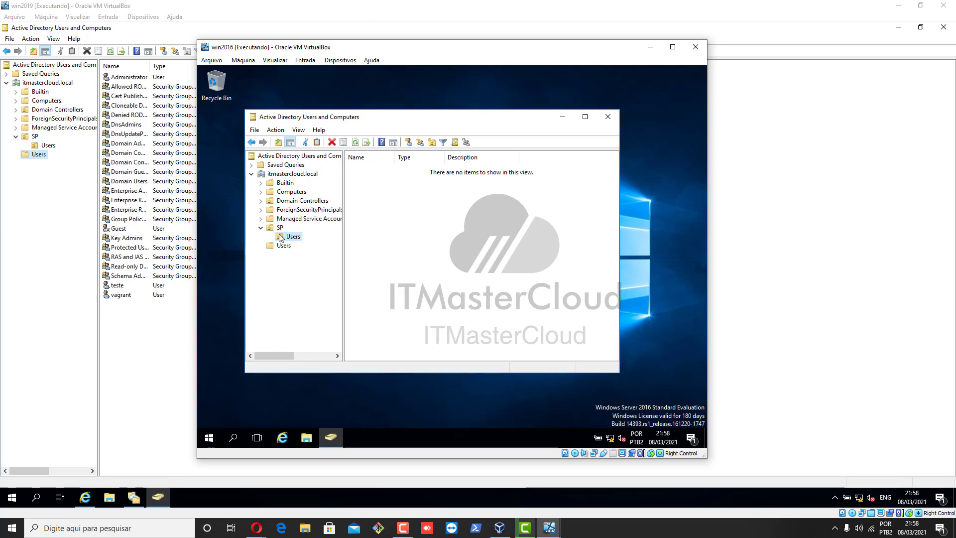
{"action": "left_click", "coordinate": [279, 229]}
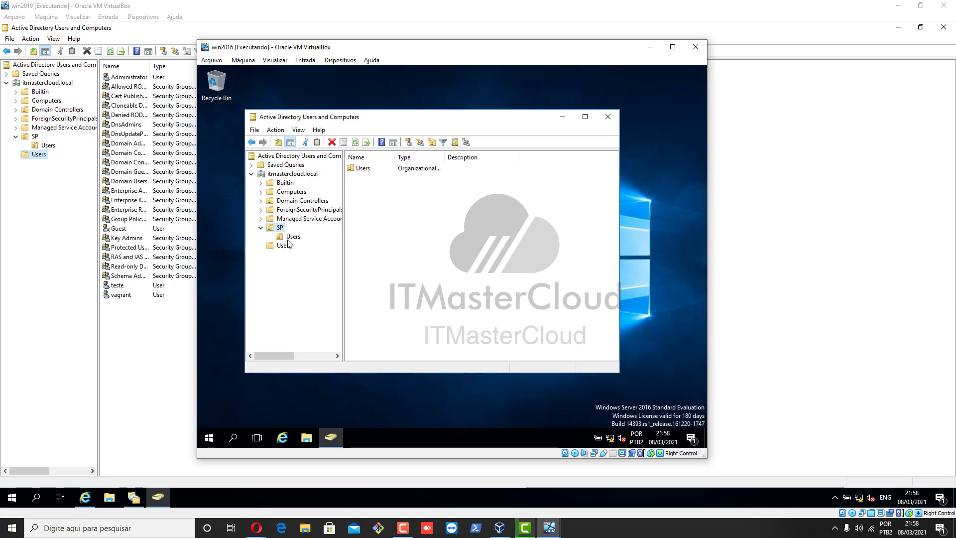
{"action": "left_click", "coordinate": [292, 238]}
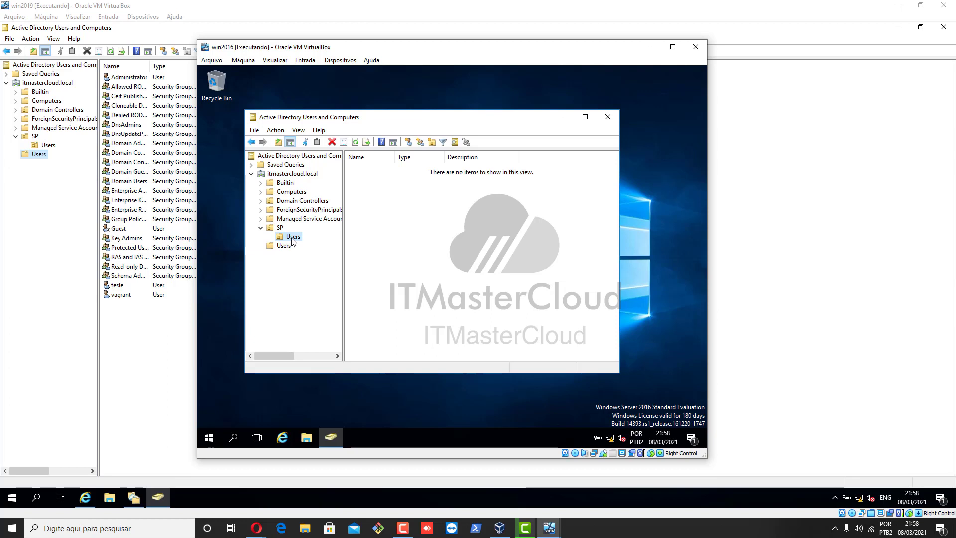
Check the replicated Users OU under SP on win2019, then close ADUC and DFS Management
{"action": "left_click", "coordinate": [34, 140]}
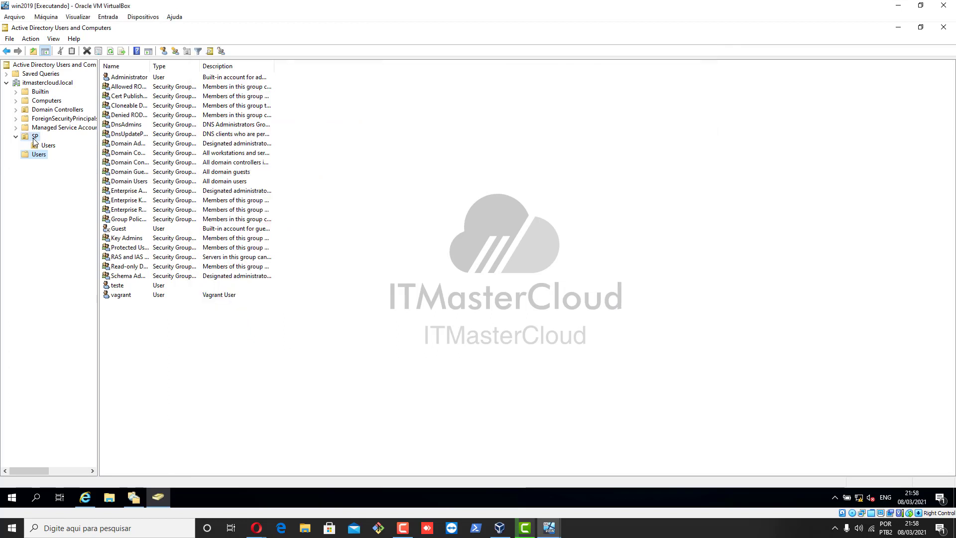
{"action": "left_click", "coordinate": [39, 144]}
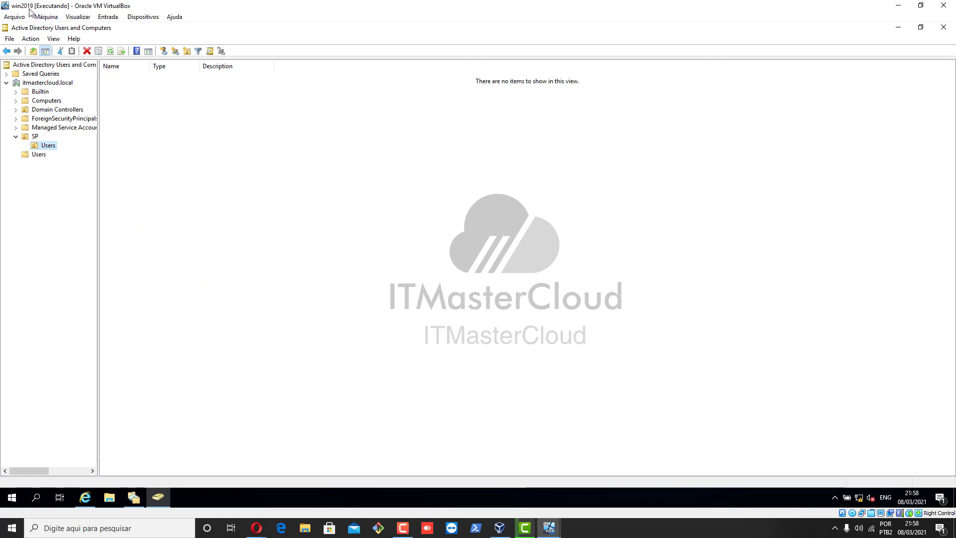
{"action": "left_click", "coordinate": [942, 26]}
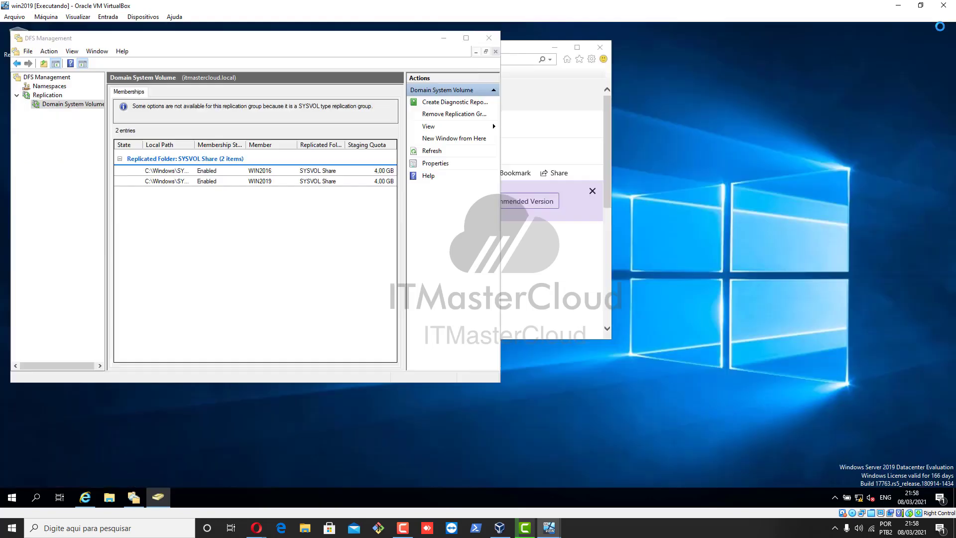
{"action": "left_click", "coordinate": [491, 39]}
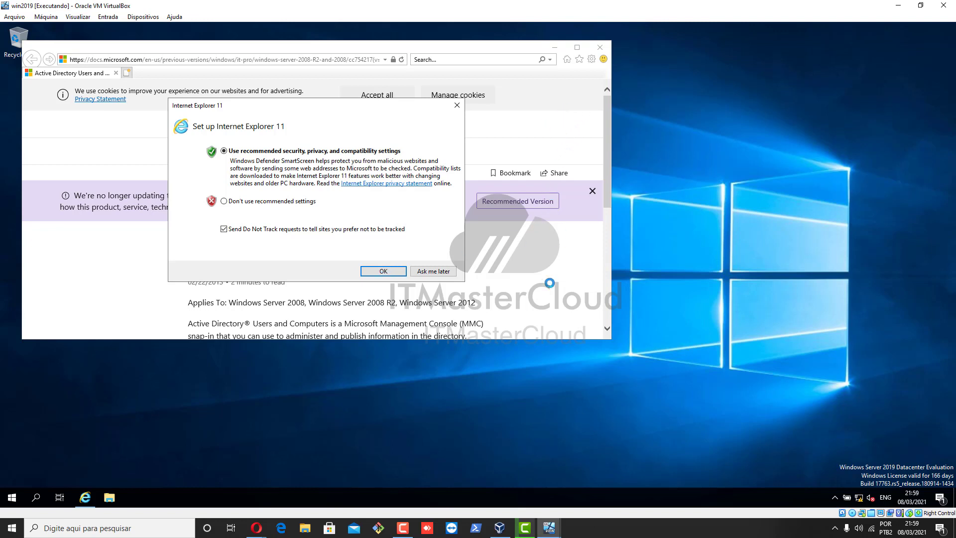
Switch to the win2016 VM and close Active Directory Users and Computers
{"action": "left_click", "coordinate": [550, 532]}
{"action": "left_click", "coordinate": [600, 493]}
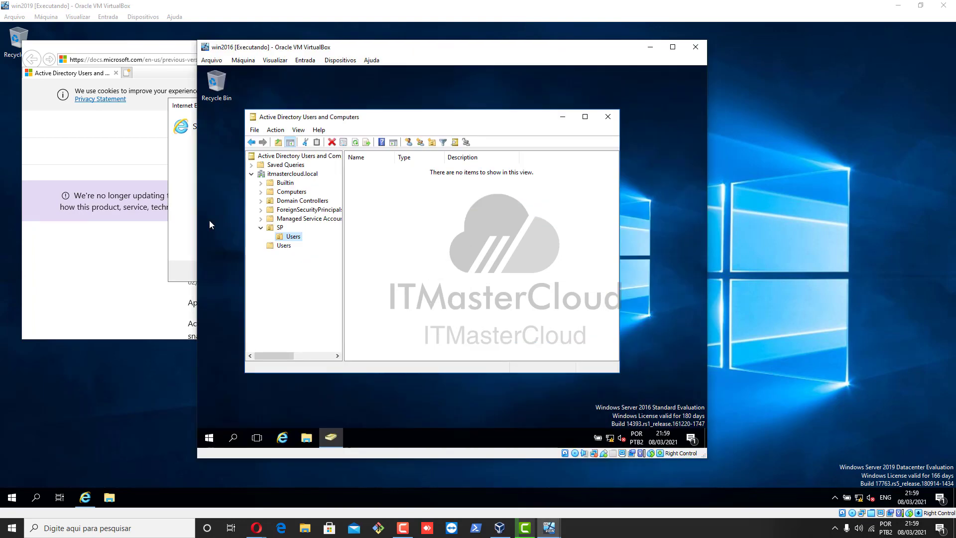
{"action": "left_click", "coordinate": [608, 117]}
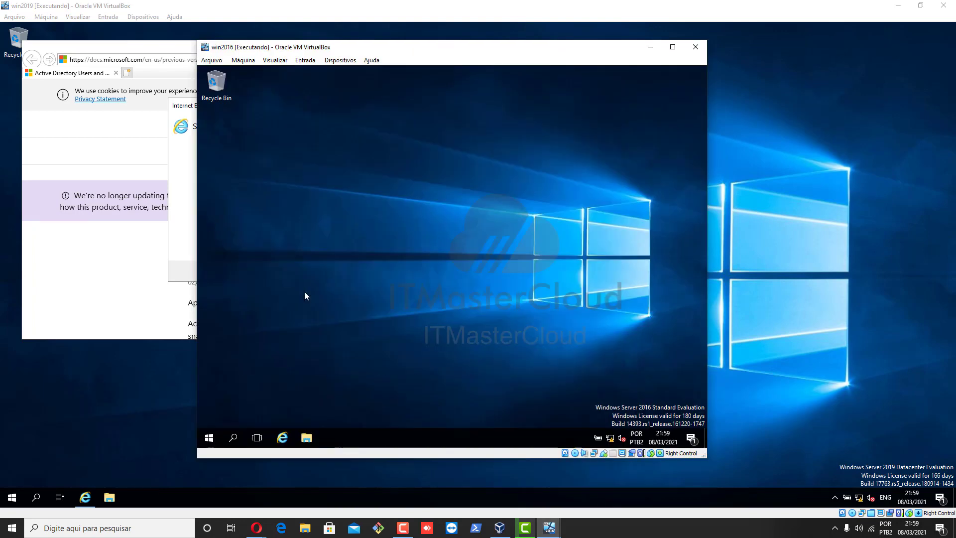
Launch the DNS console on win2016 from Windows Administrative Tools
{"action": "left_click", "coordinate": [208, 435]}
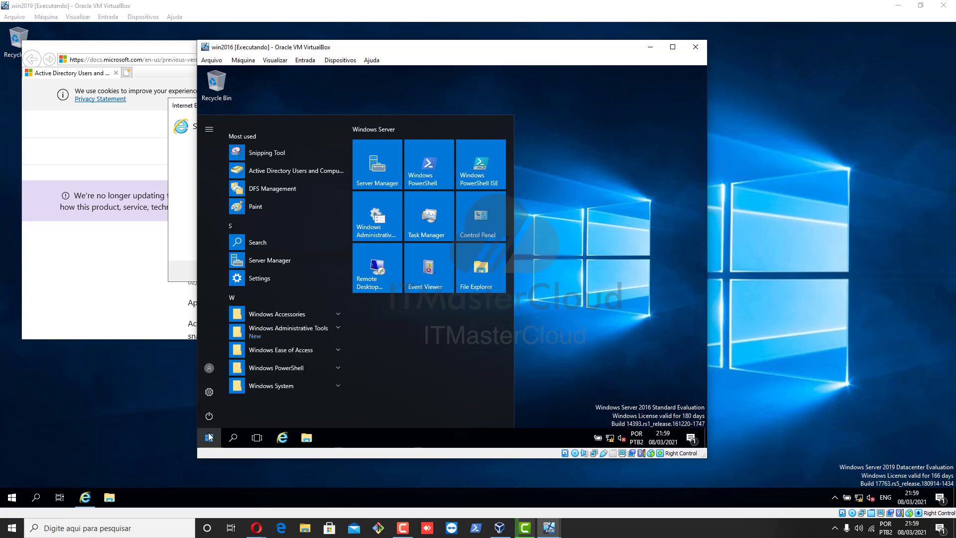
{"action": "left_click", "coordinate": [209, 436]}
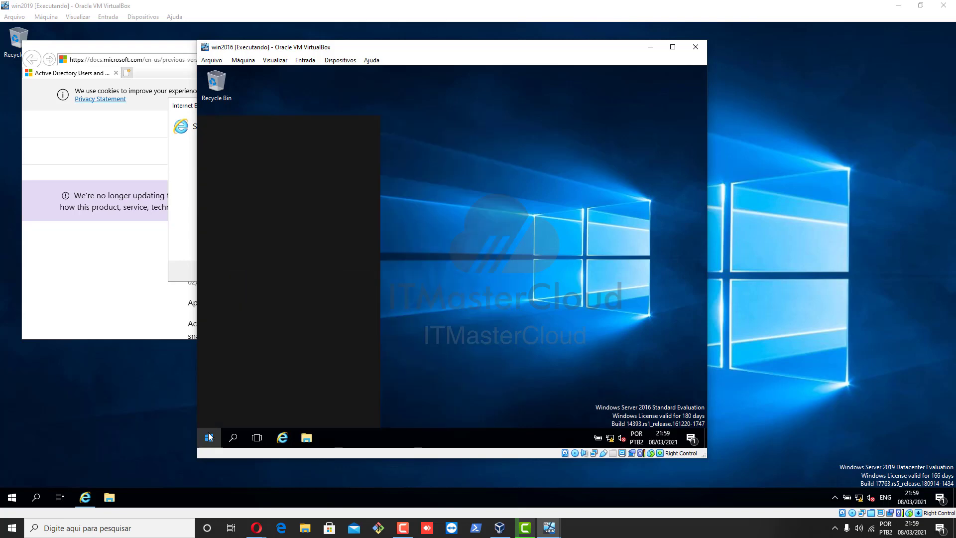
{"action": "type", "text": "dns"}
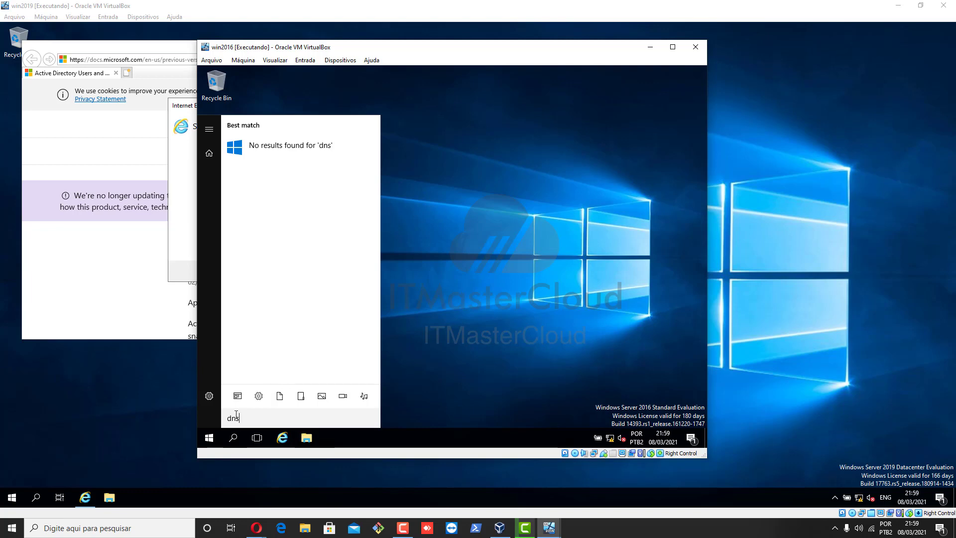
{"action": "left_click", "coordinate": [209, 438]}
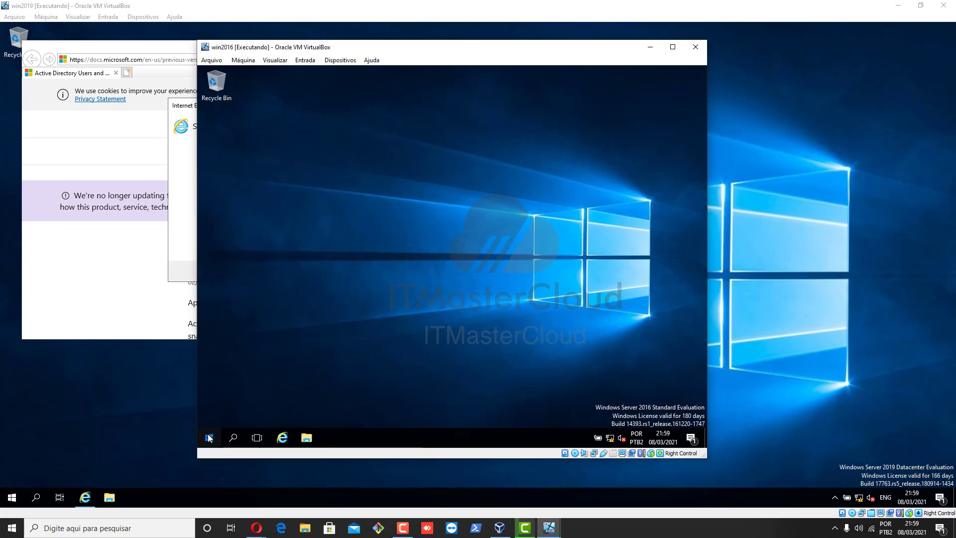
{"action": "left_click", "coordinate": [210, 438]}
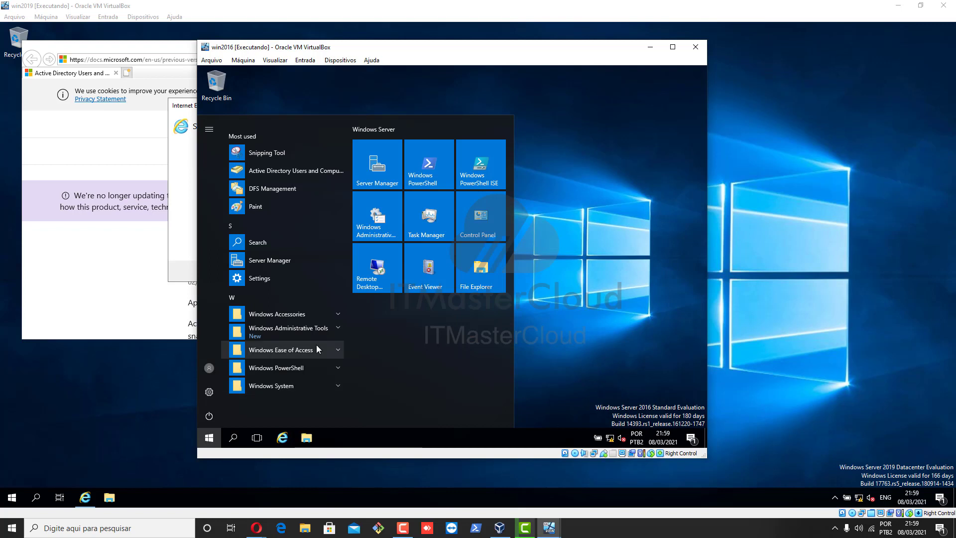
{"action": "left_click", "coordinate": [311, 328]}
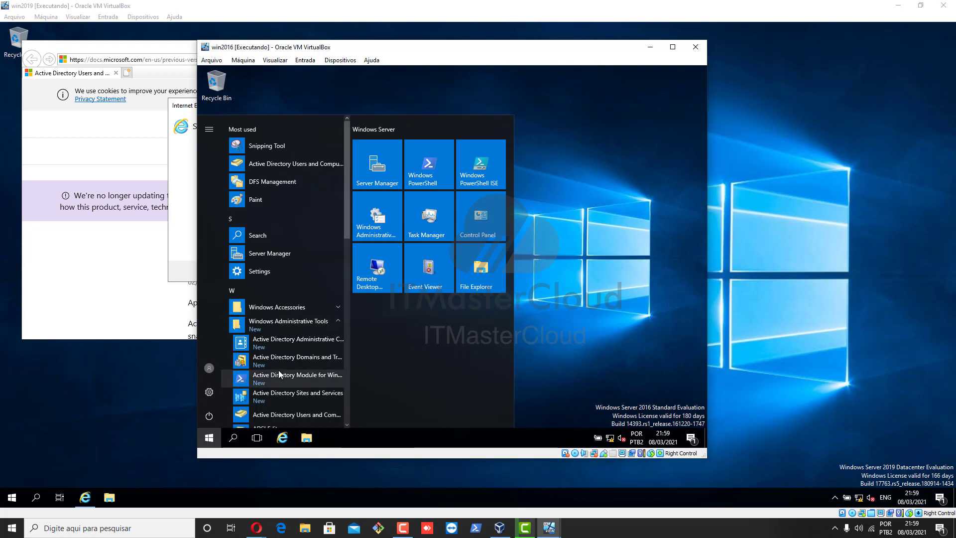
{"action": "scroll", "coordinate": [279, 371], "scroll_direction": "down", "scroll_amount": 5}
{"action": "scroll", "coordinate": [278, 375], "scroll_direction": "down", "scroll_amount": 2}
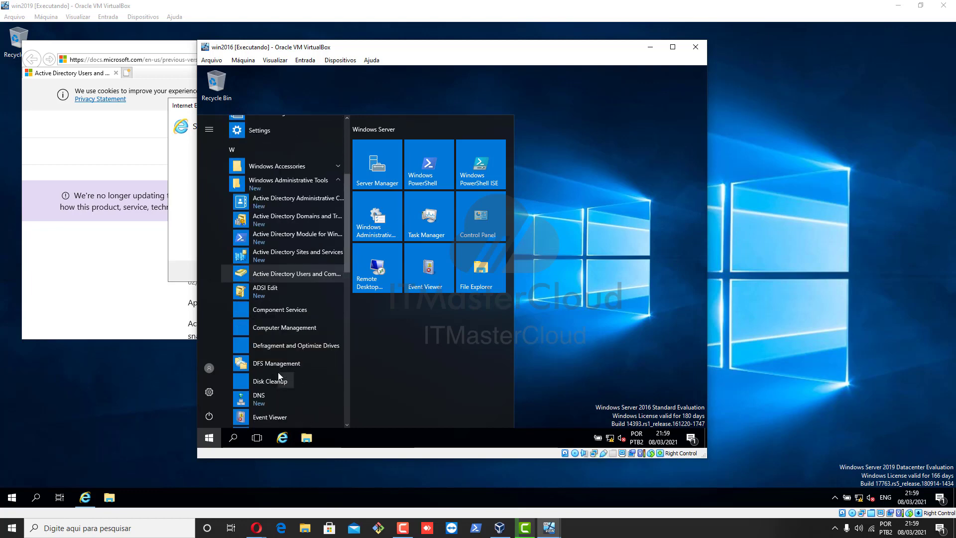
{"action": "left_click", "coordinate": [265, 398]}
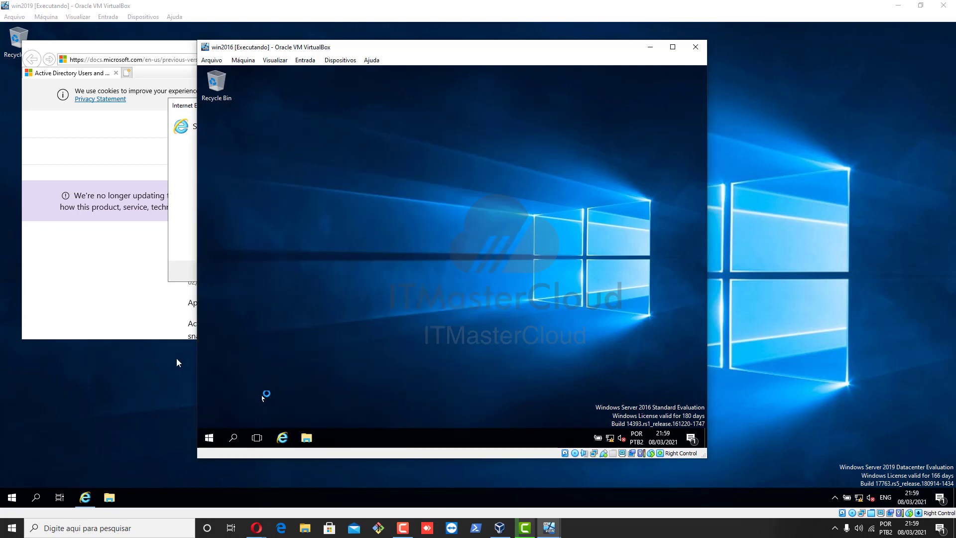
{"action": "left_click", "coordinate": [13, 500]}
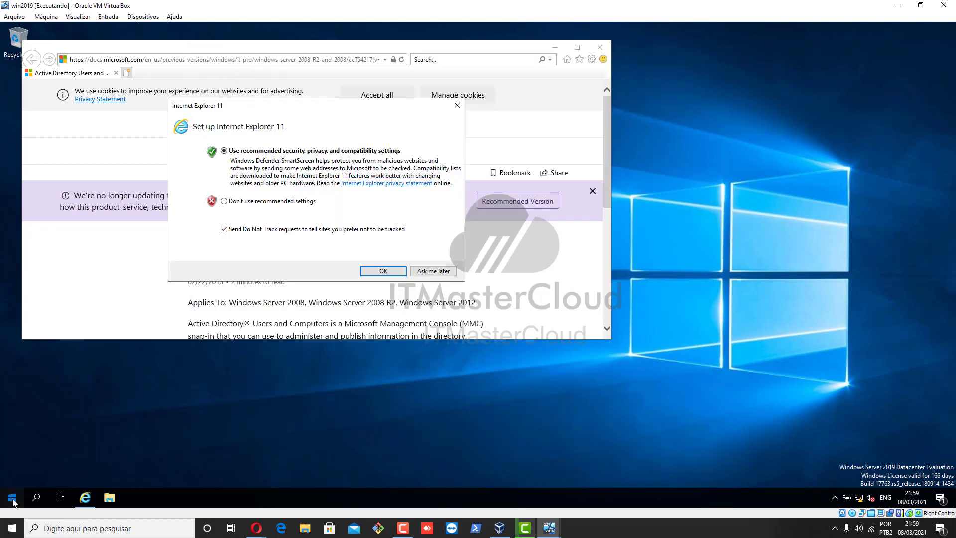
Launch the DNS console on win2019 from Windows Administrative Tools
{"action": "left_click", "coordinate": [13, 500]}
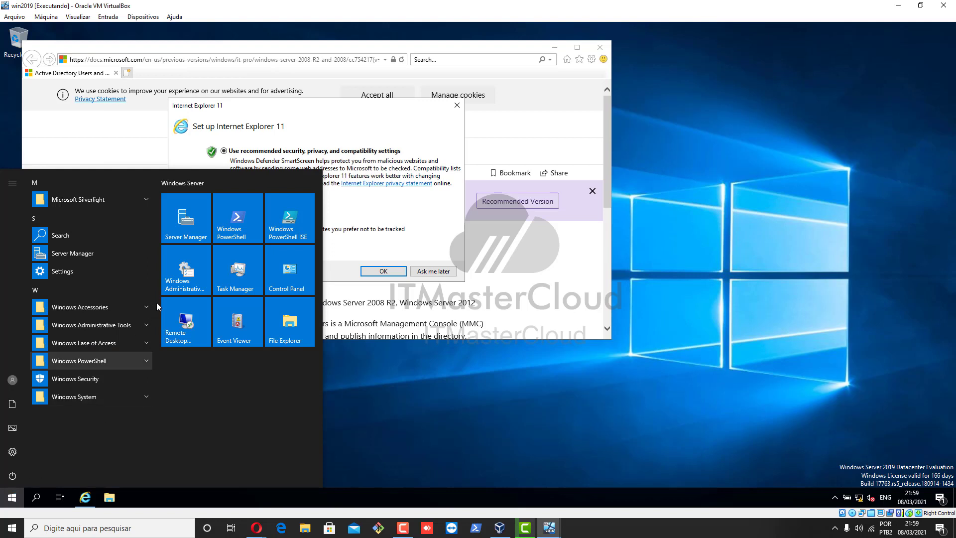
{"action": "left_click", "coordinate": [136, 327]}
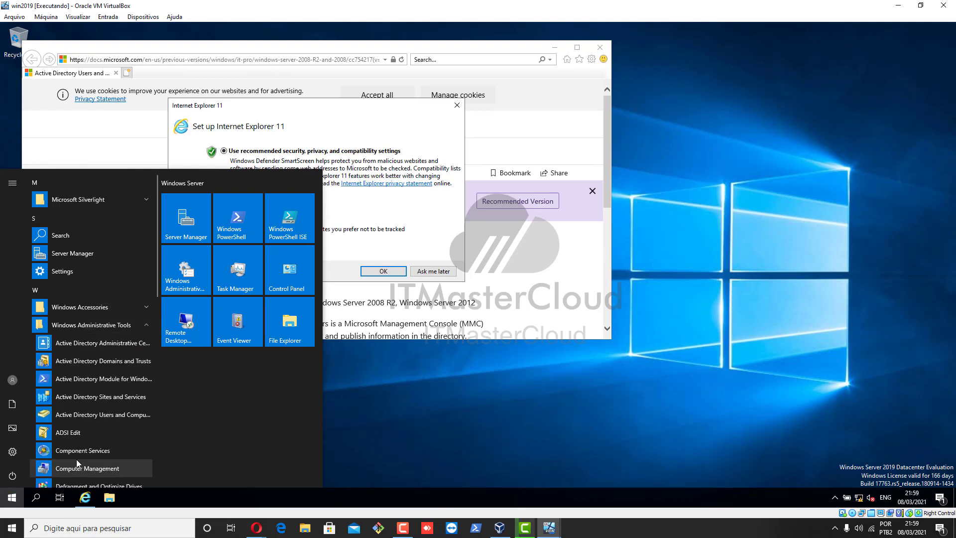
{"action": "scroll", "coordinate": [78, 463], "scroll_direction": "down", "scroll_amount": 5}
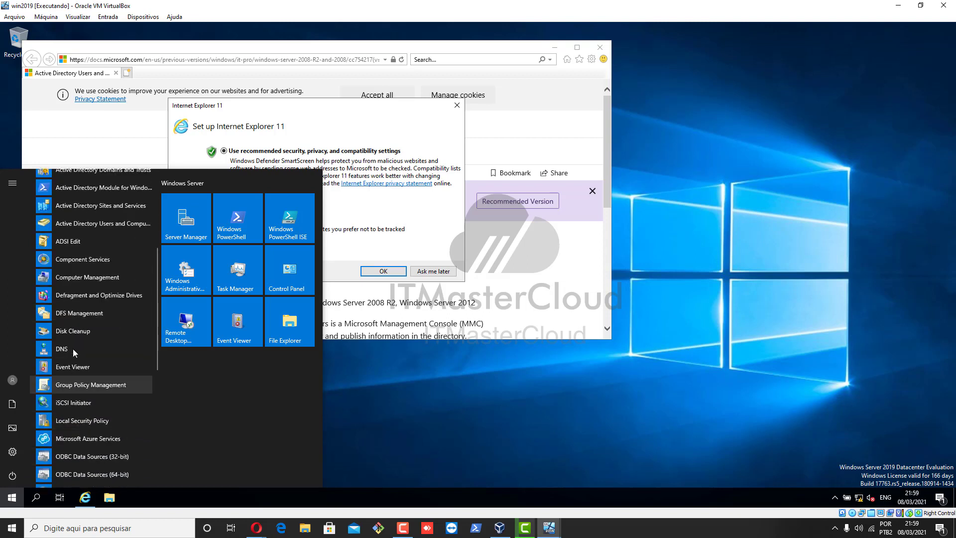
{"action": "left_click", "coordinate": [73, 349]}
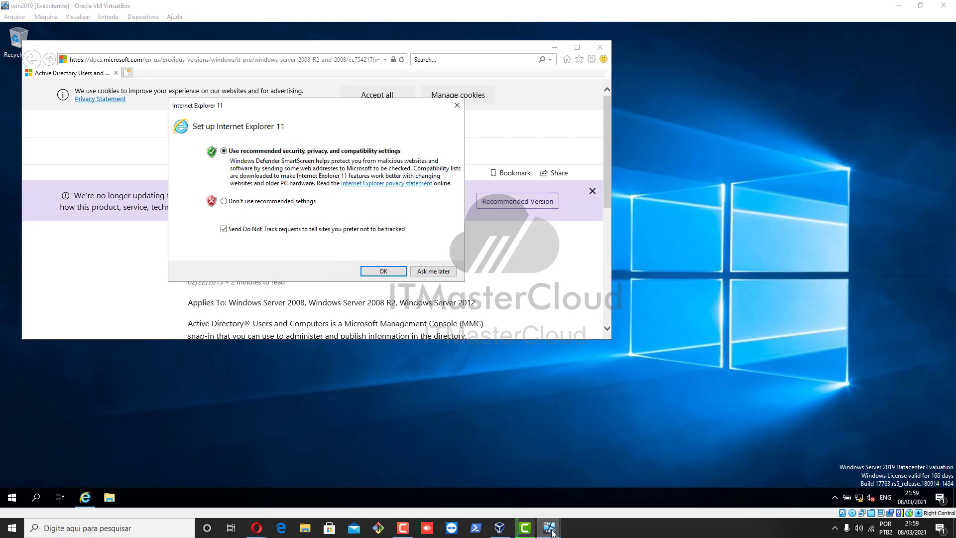
In win2016's DNS Manager, expand WIN2016 and its Forward Lookup Zones
{"action": "mouse_move", "coordinate": [549, 528]}
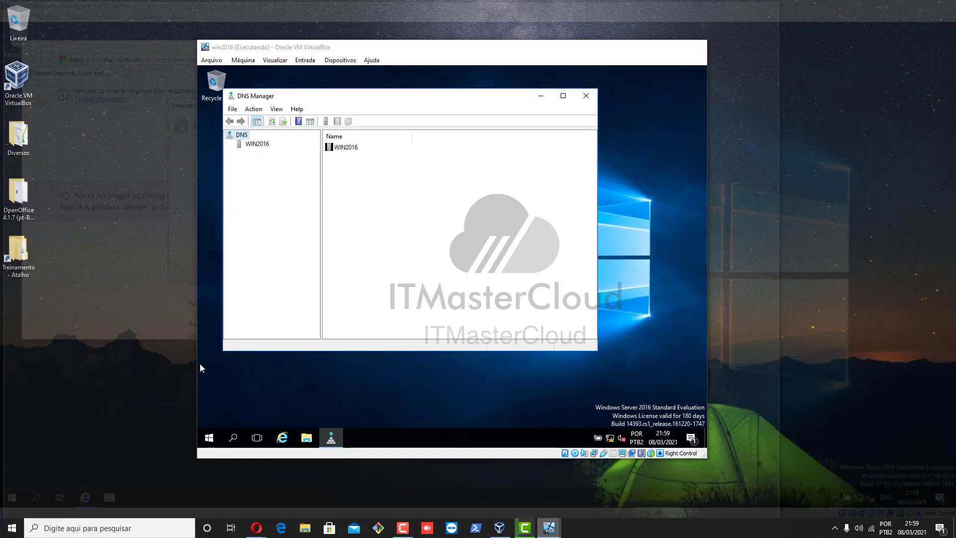
{"action": "left_click", "coordinate": [606, 485]}
{"action": "left_click", "coordinate": [253, 145]}
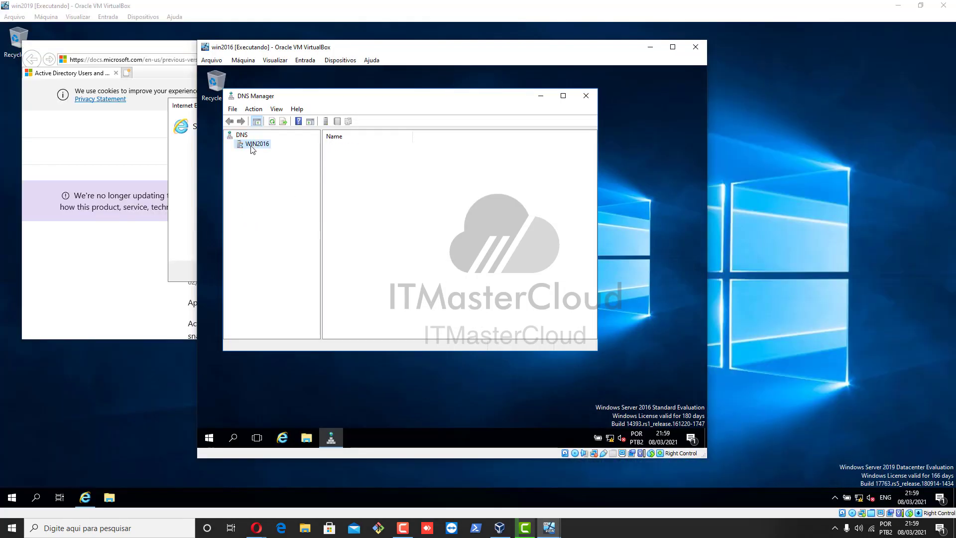
{"action": "left_click", "coordinate": [229, 144]}
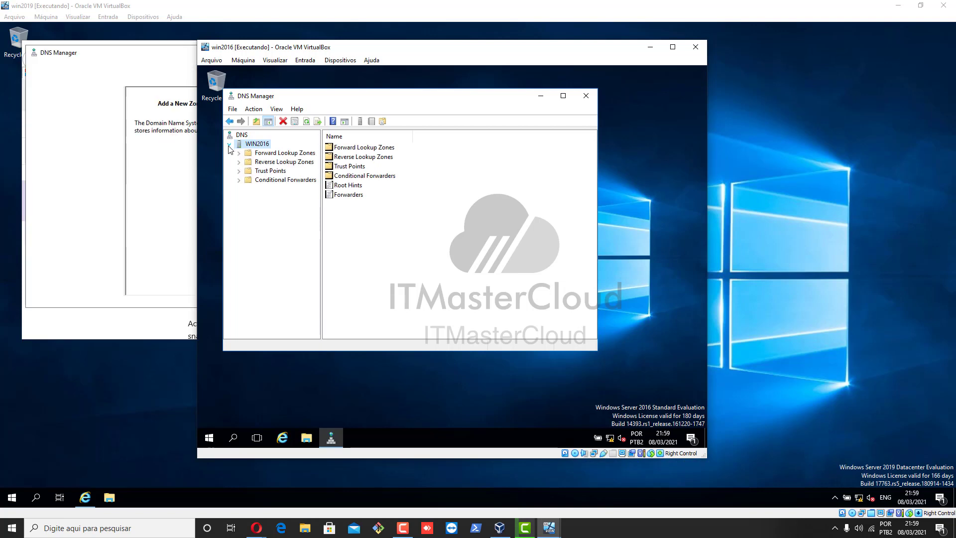
{"action": "left_click", "coordinate": [240, 154]}
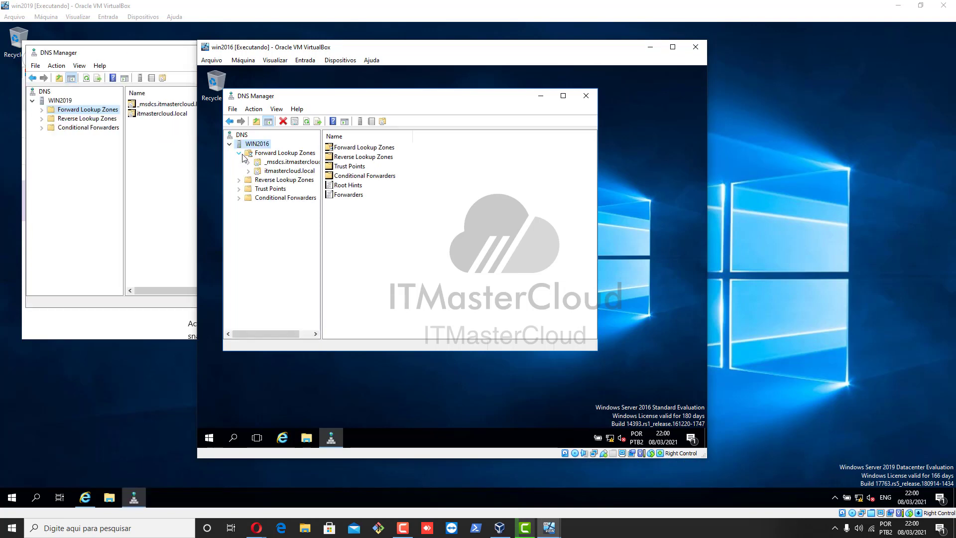
{"action": "left_click", "coordinate": [279, 152]}
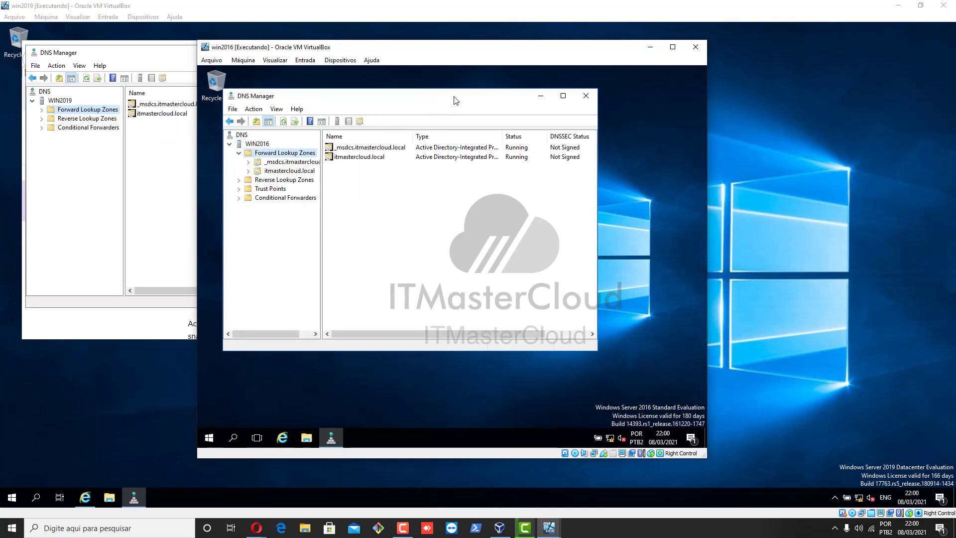
Maximize the console, widen the tree pane, and show the itmastercloud.local zone records
{"action": "double_click", "coordinate": [455, 96]}
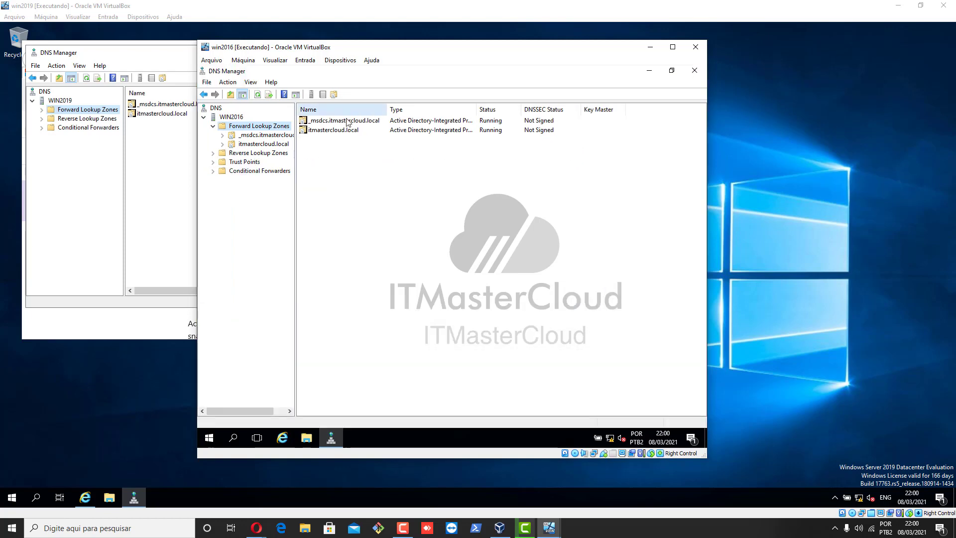
{"action": "left_click_drag", "start_coordinate": [296, 165], "coordinate": [377, 162]}
{"action": "left_click", "coordinate": [235, 118]}
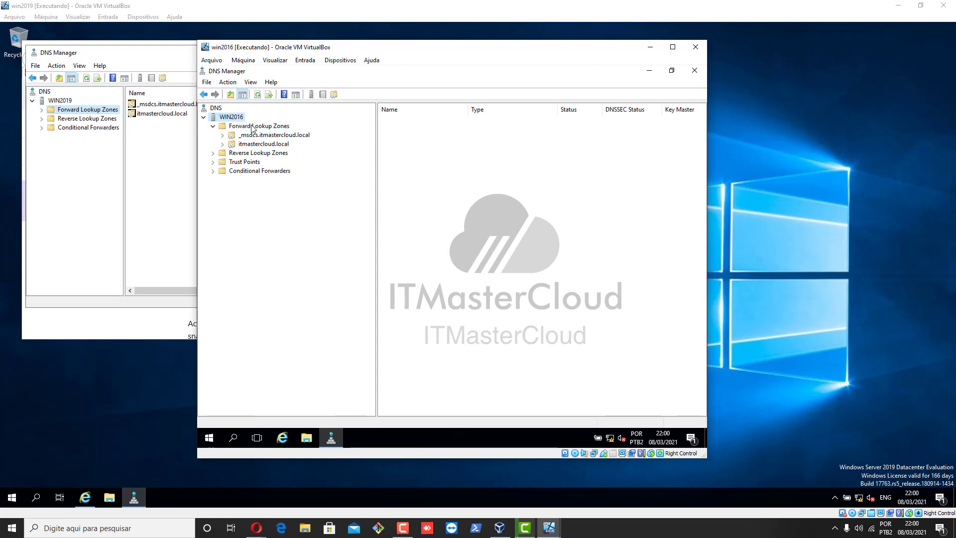
{"action": "left_click", "coordinate": [259, 127]}
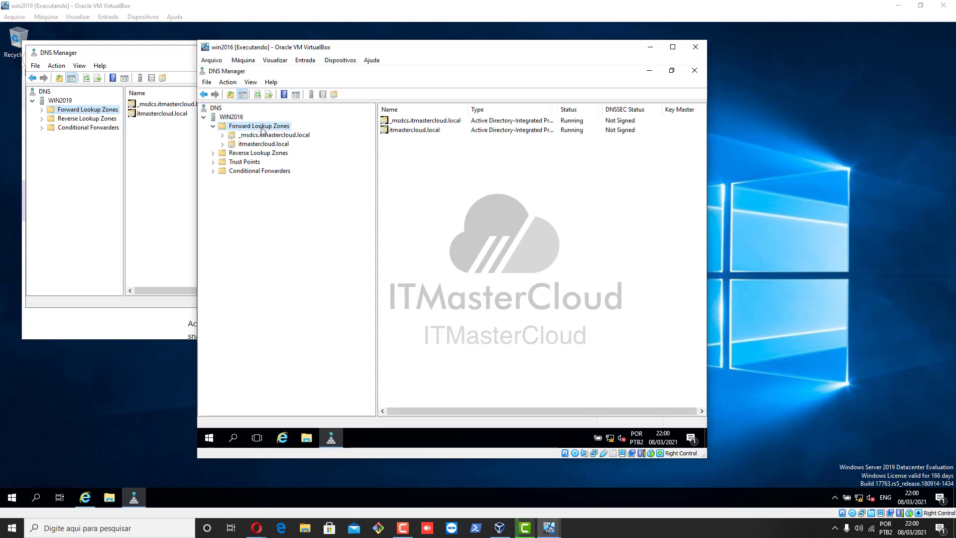
{"action": "left_click", "coordinate": [269, 145]}
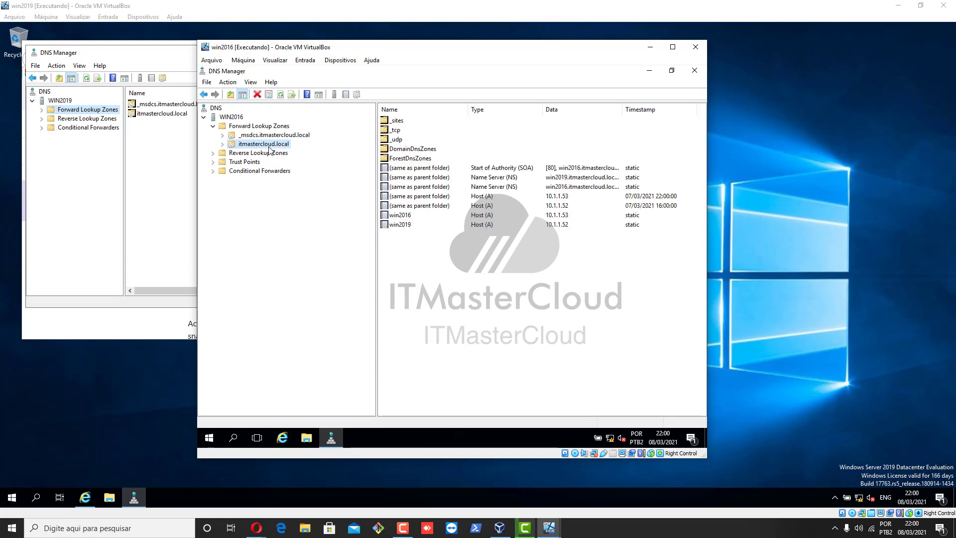
{"action": "right_click", "coordinate": [269, 148]}
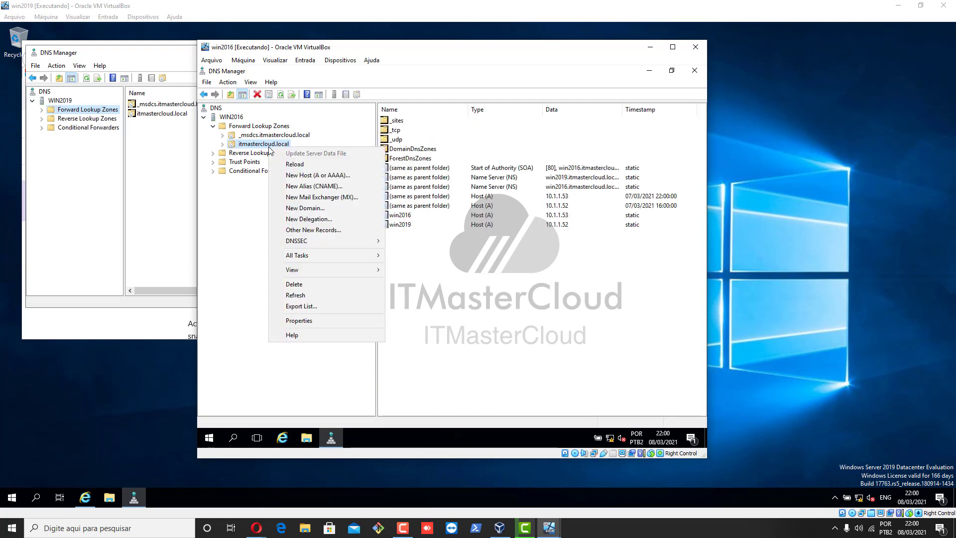
{"action": "left_click", "coordinate": [337, 319]}
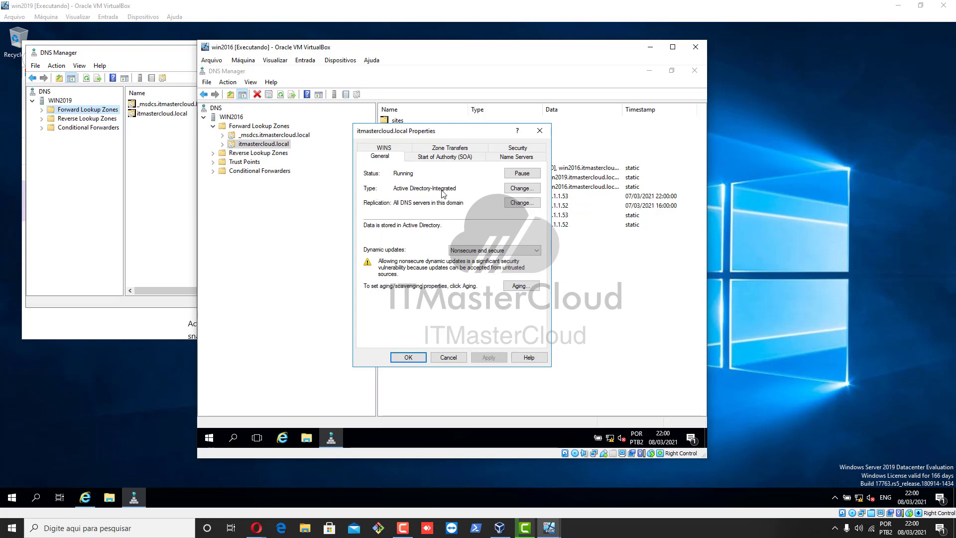
{"action": "left_click", "coordinate": [513, 190]}
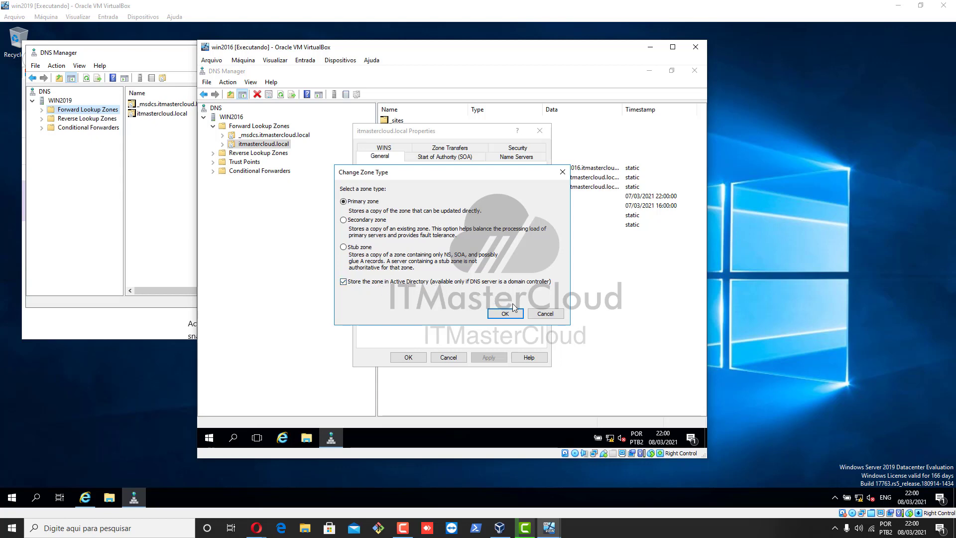
{"action": "left_click", "coordinate": [546, 314]}
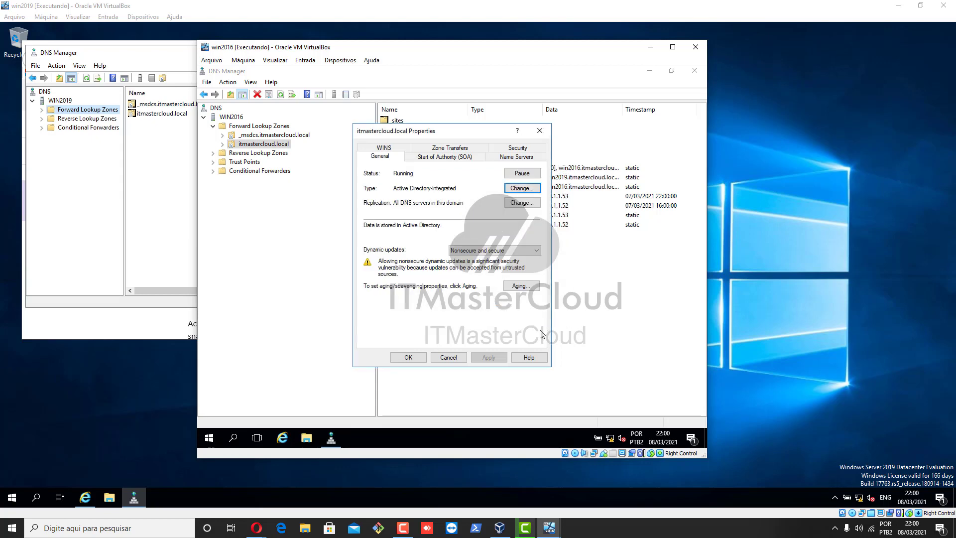
{"action": "left_click", "coordinate": [449, 358]}
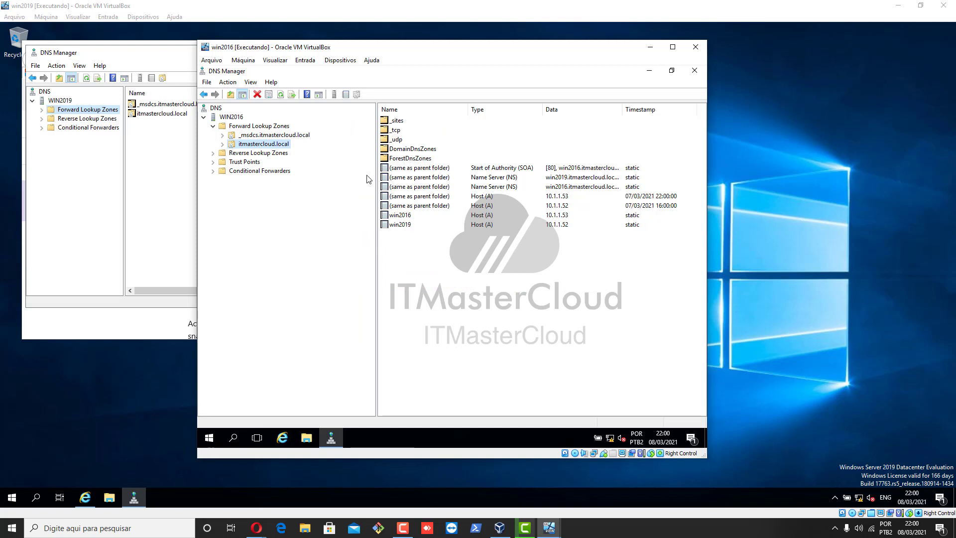
On win2016, expand itmastercloud.local through _sites and Default-First-Site-Name to the _tcp folder
{"action": "left_click", "coordinate": [222, 144]}
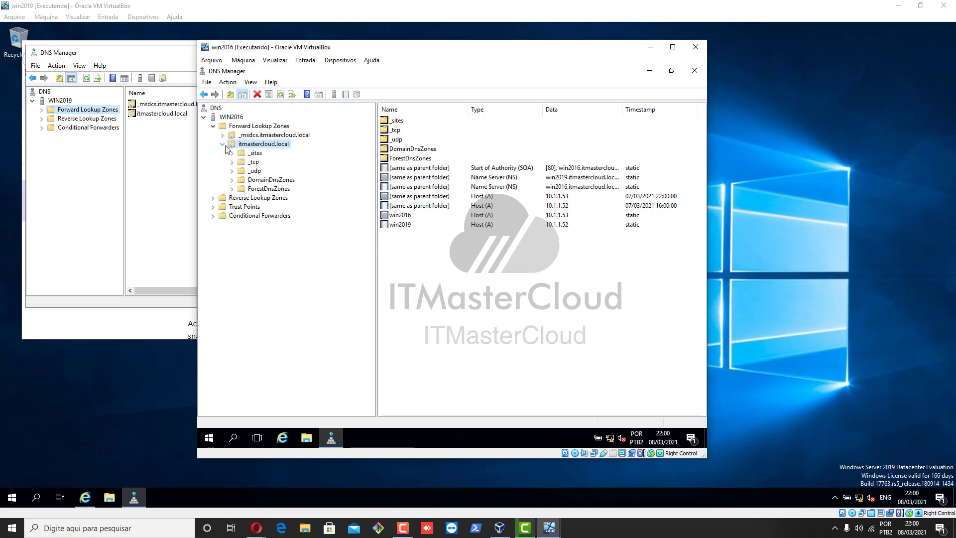
{"action": "left_click", "coordinate": [253, 154]}
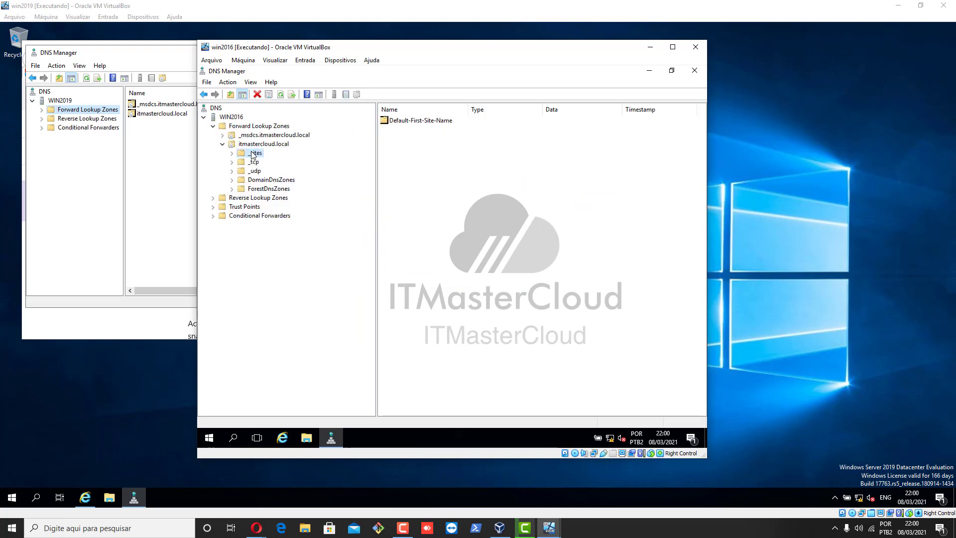
{"action": "left_click", "coordinate": [232, 154]}
{"action": "left_click", "coordinate": [255, 161]}
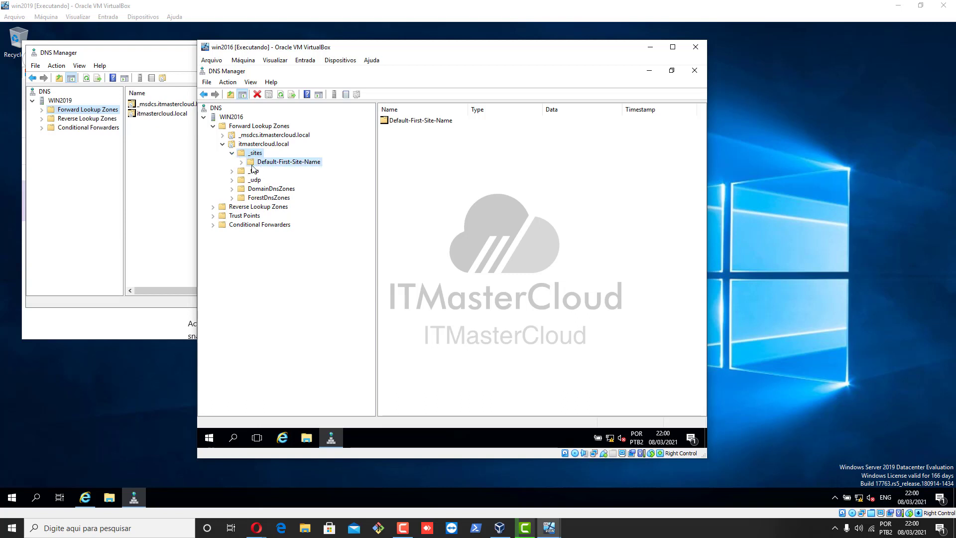
{"action": "left_click", "coordinate": [246, 171]}
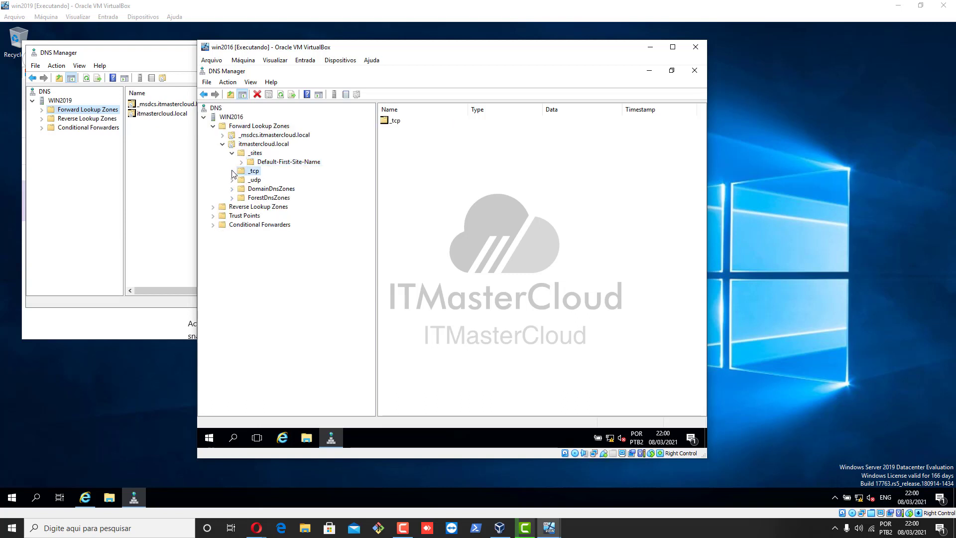
Check the _ldap, _kpasswd, _kerberos and _gc SRV records for both win2016 and win2019
{"action": "left_click", "coordinate": [396, 186]}
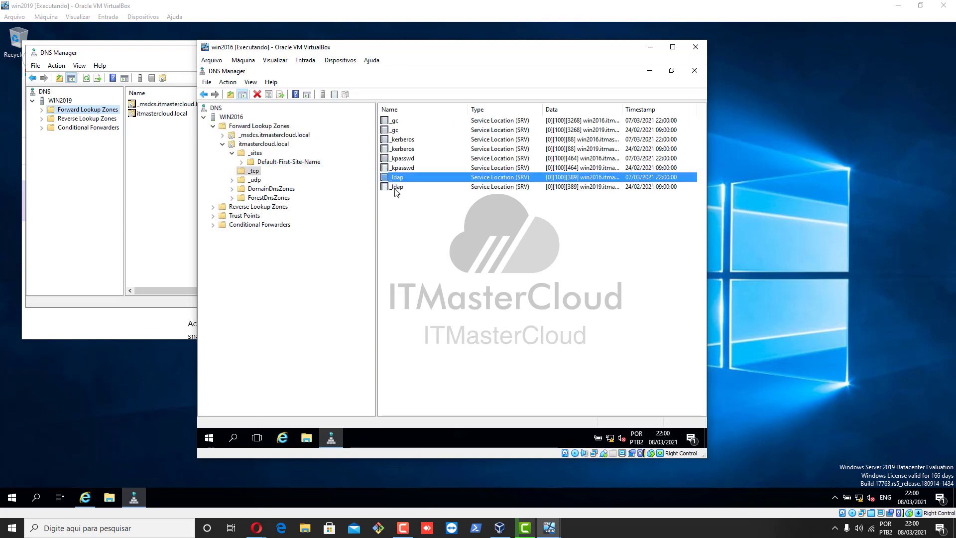
{"action": "left_click", "coordinate": [435, 168]}
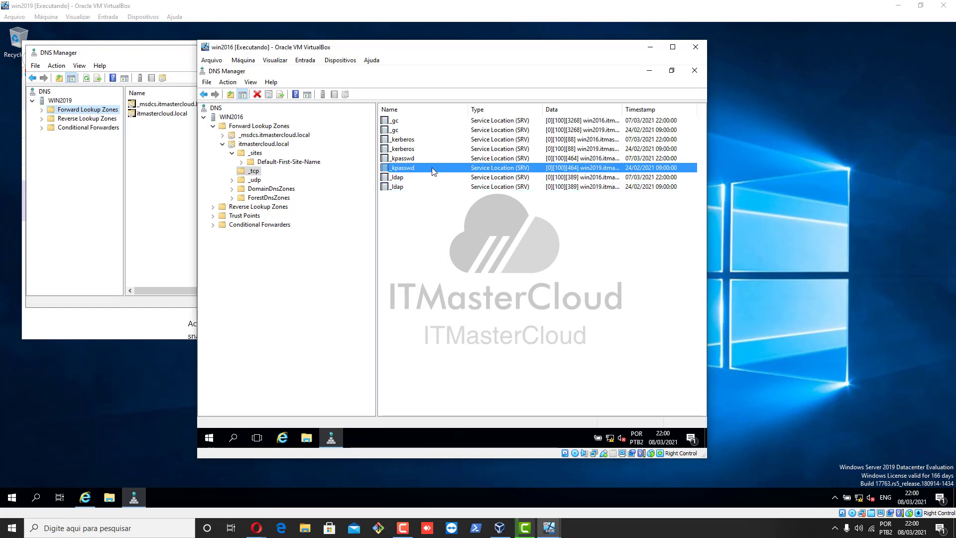
{"action": "left_click", "coordinate": [434, 158]}
{"action": "left_click", "coordinate": [443, 148]}
{"action": "left_click", "coordinate": [443, 139]}
{"action": "left_click", "coordinate": [443, 129]}
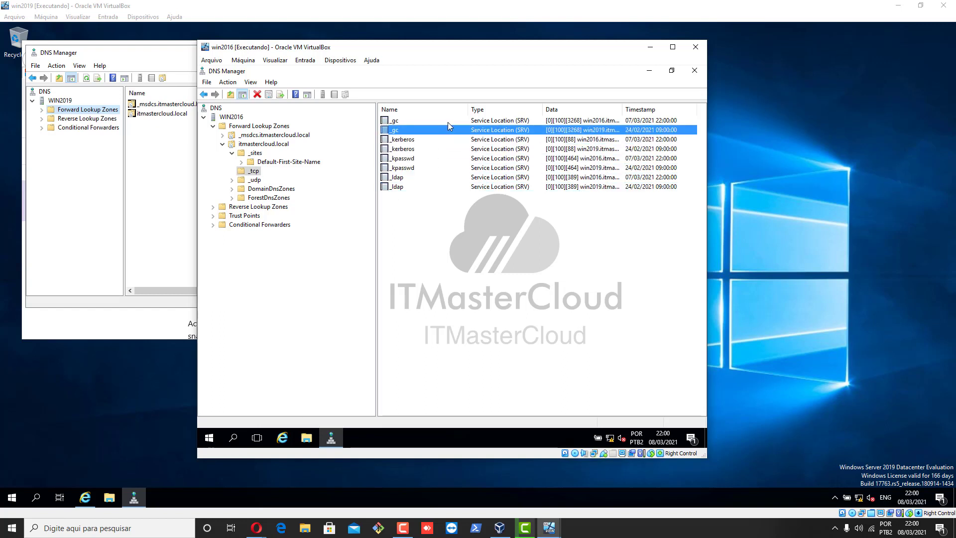
{"action": "left_click", "coordinate": [448, 121]}
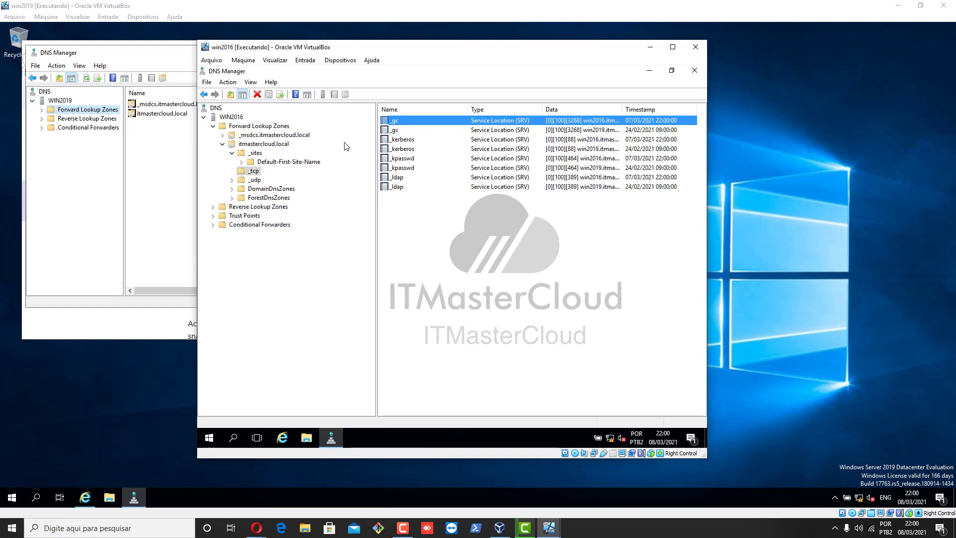
Review the _udp, ForestDnsZones and DomainDnsZones folders, then bring the win2019 VM forward
{"action": "left_click", "coordinate": [255, 180]}
{"action": "left_click", "coordinate": [271, 196]}
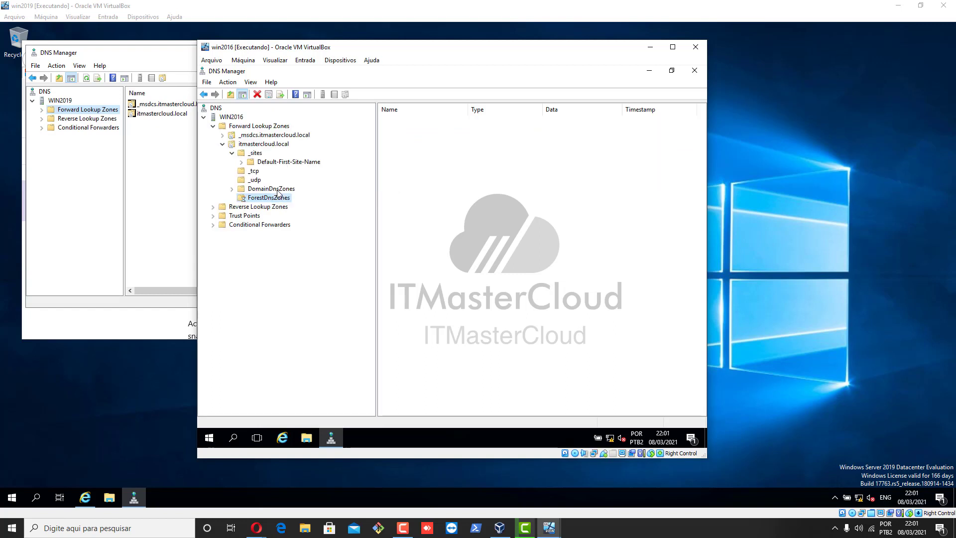
{"action": "left_click", "coordinate": [277, 191]}
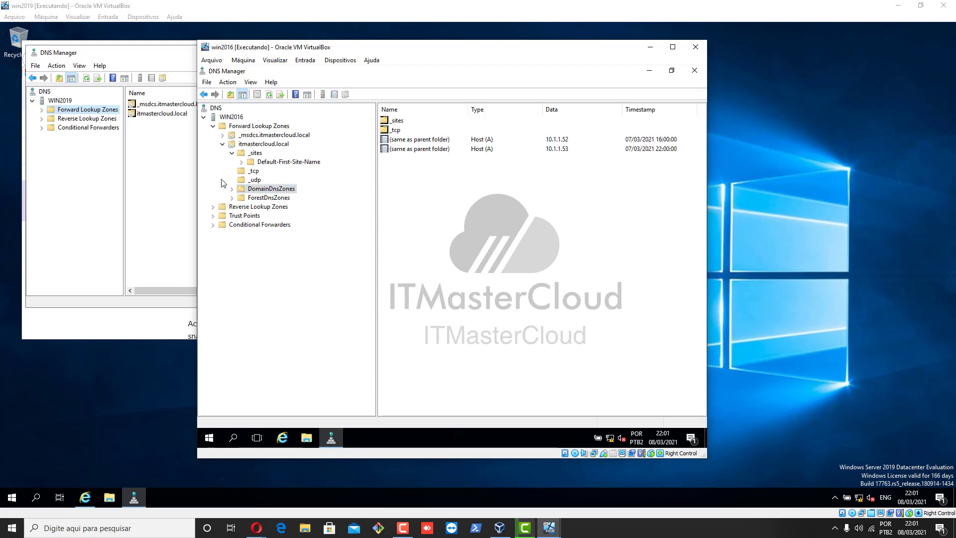
{"action": "left_click", "coordinate": [112, 247]}
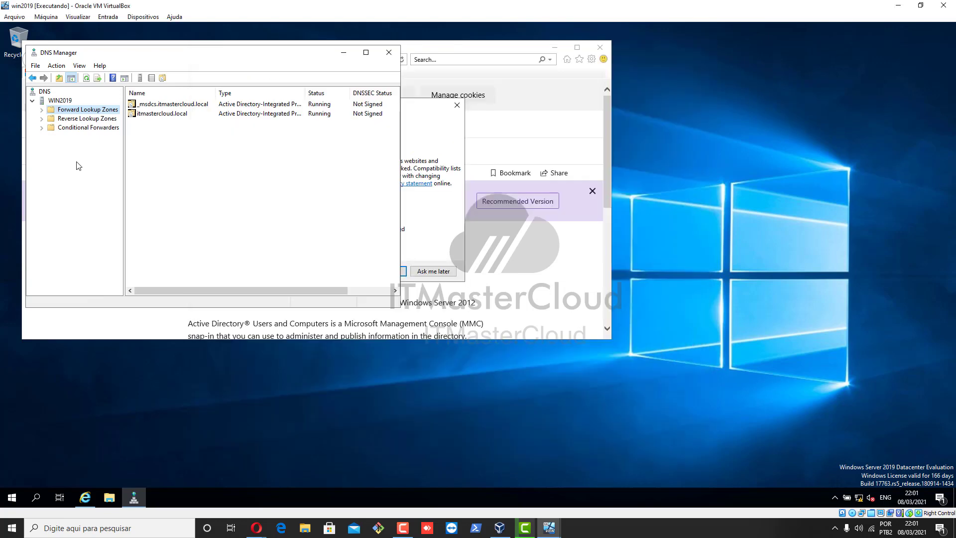
On win2019, expand _msdcs to its dc and gc folders (10.1.1.52, 10.1.1.53), then open itmastercloud.local
{"action": "left_click", "coordinate": [41, 109]}
{"action": "left_click", "coordinate": [69, 118]}
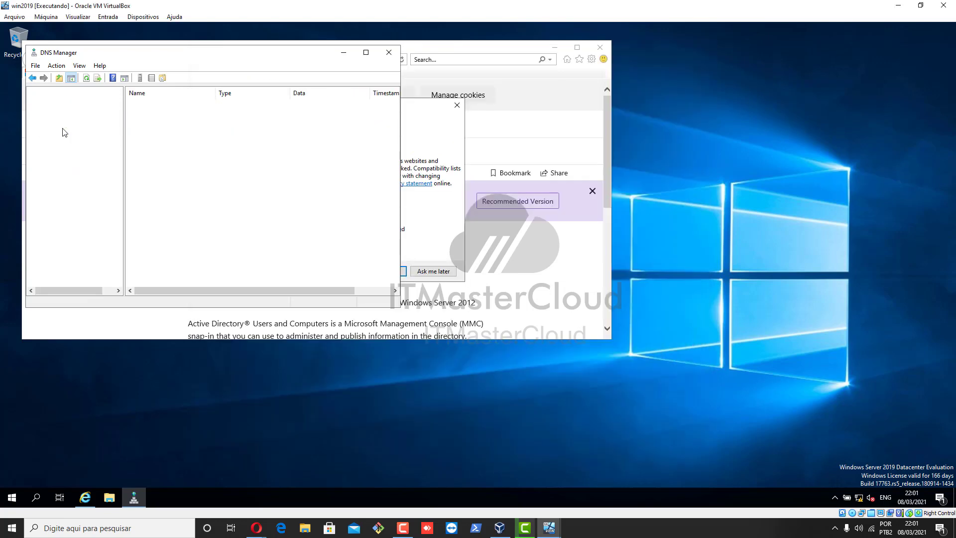
{"action": "double_click", "coordinate": [64, 130]}
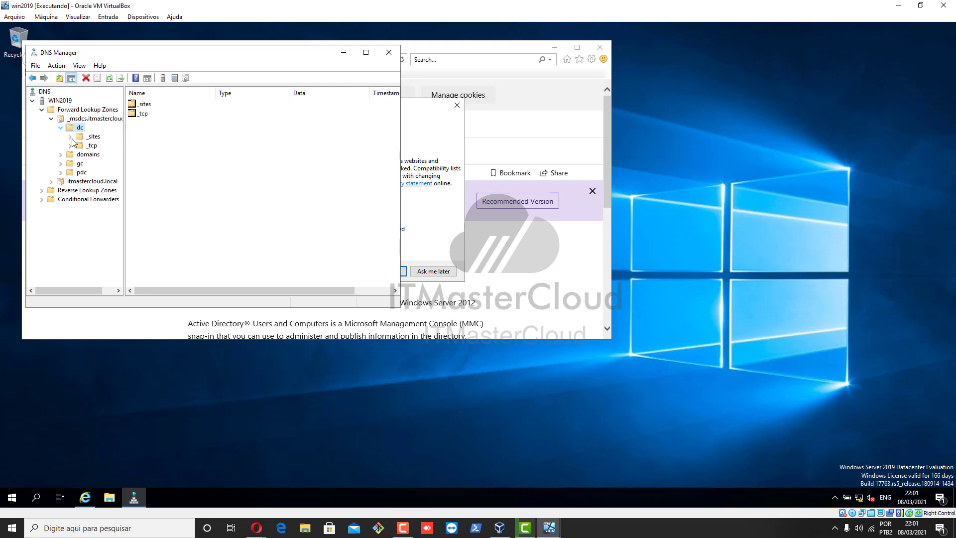
{"action": "double_click", "coordinate": [70, 166]}
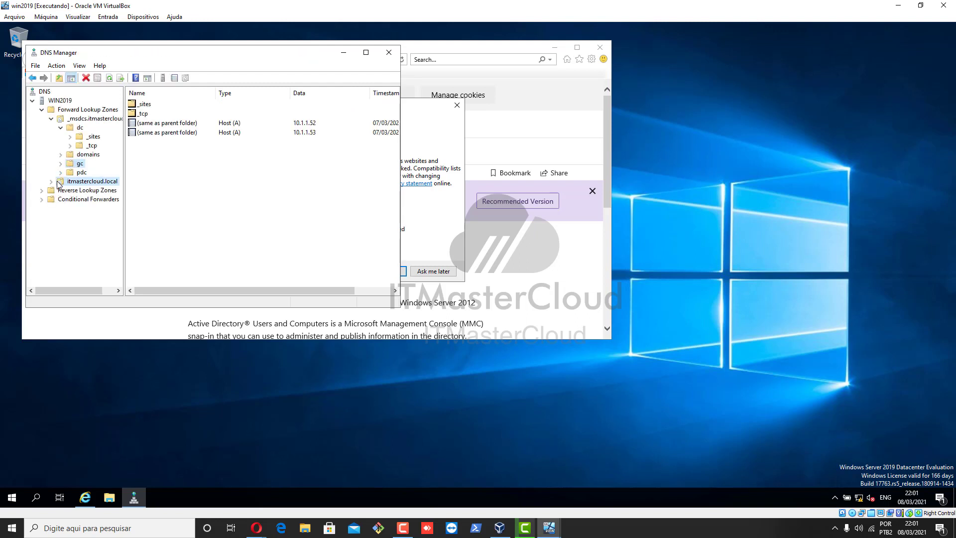
{"action": "double_click", "coordinate": [59, 182]}
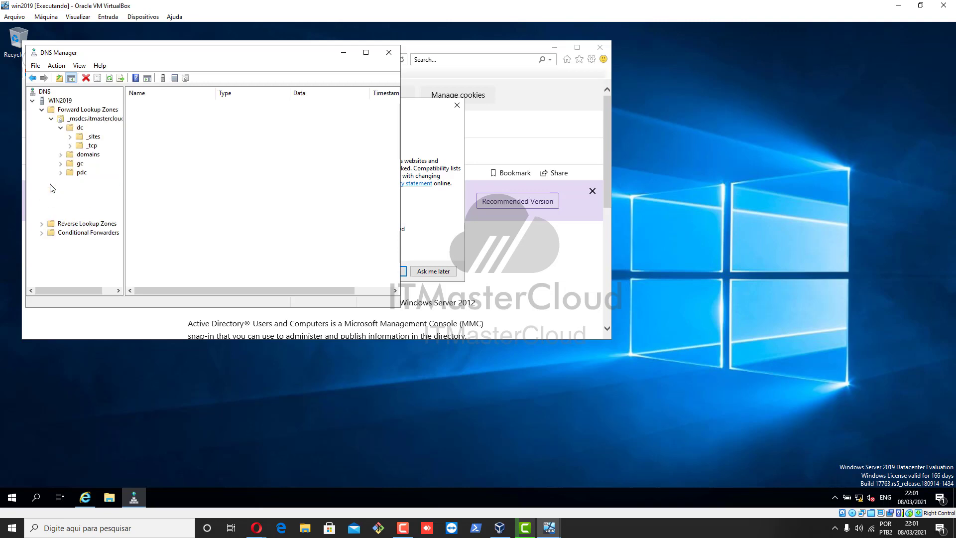